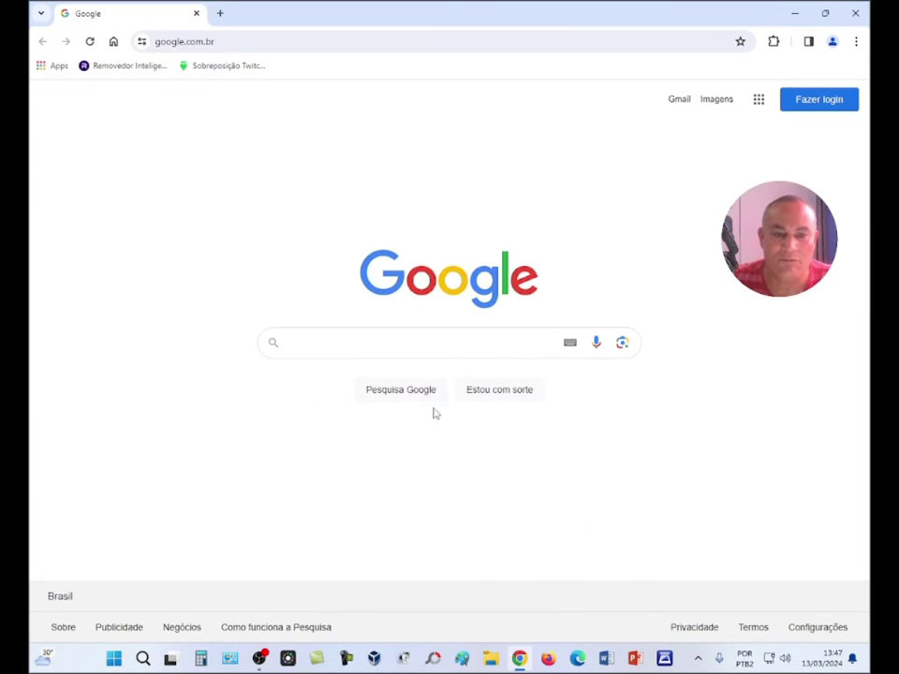
Step: Search Google for "kali linux" and open the official kali.org website
{"action": "left_click", "coordinate": [347, 344]}
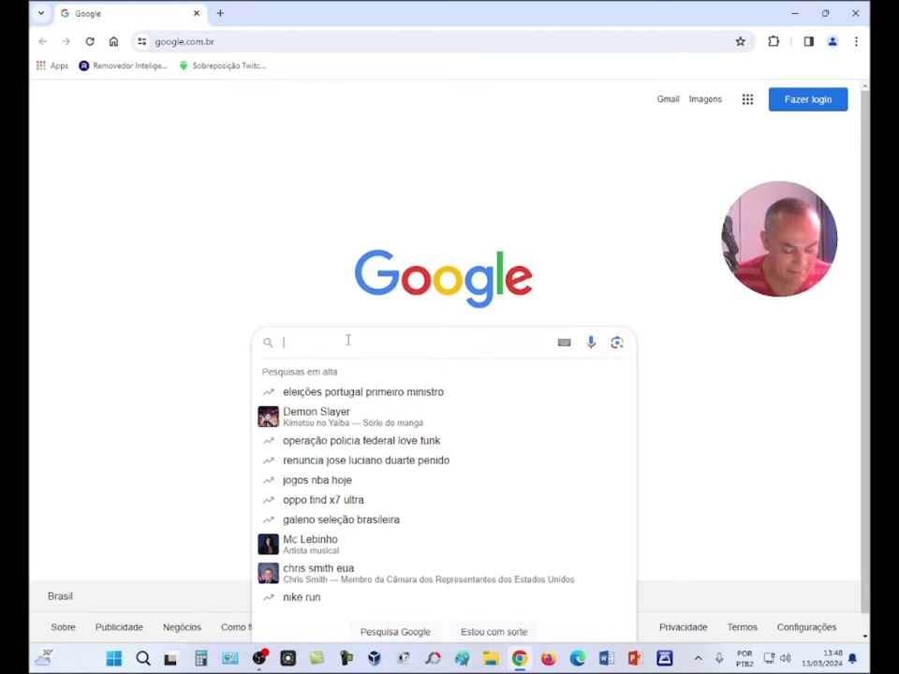
{"action": "type", "text": "kali l"}
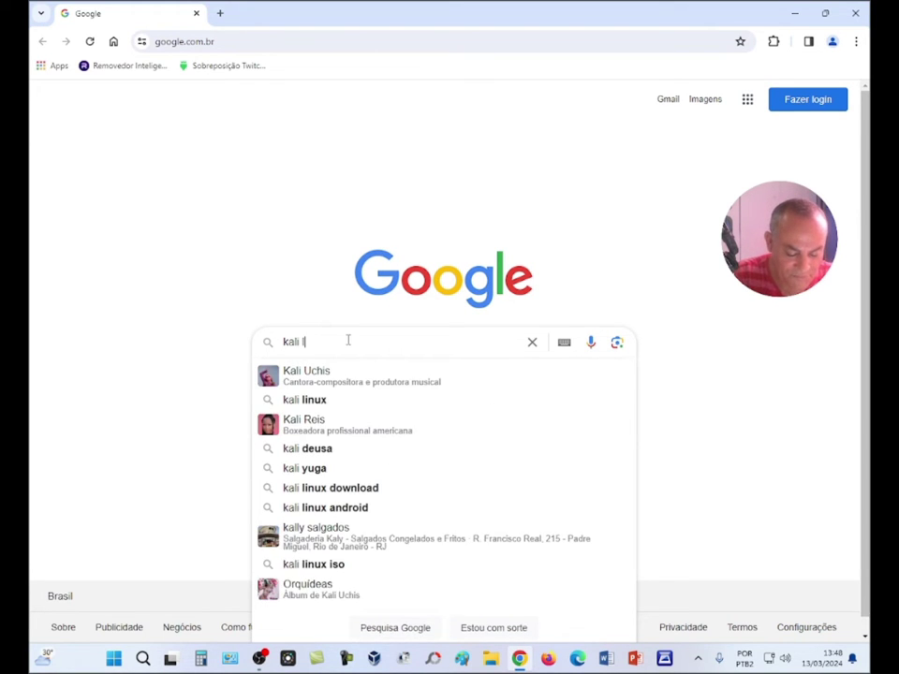
{"action": "type", "text": "inux"}
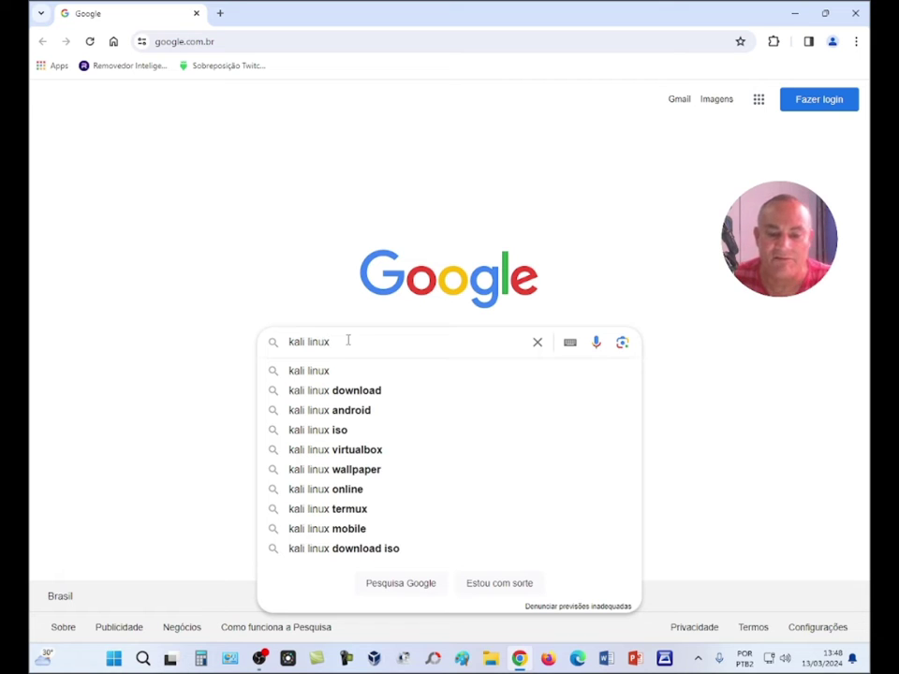
{"action": "key", "text": "Return"}
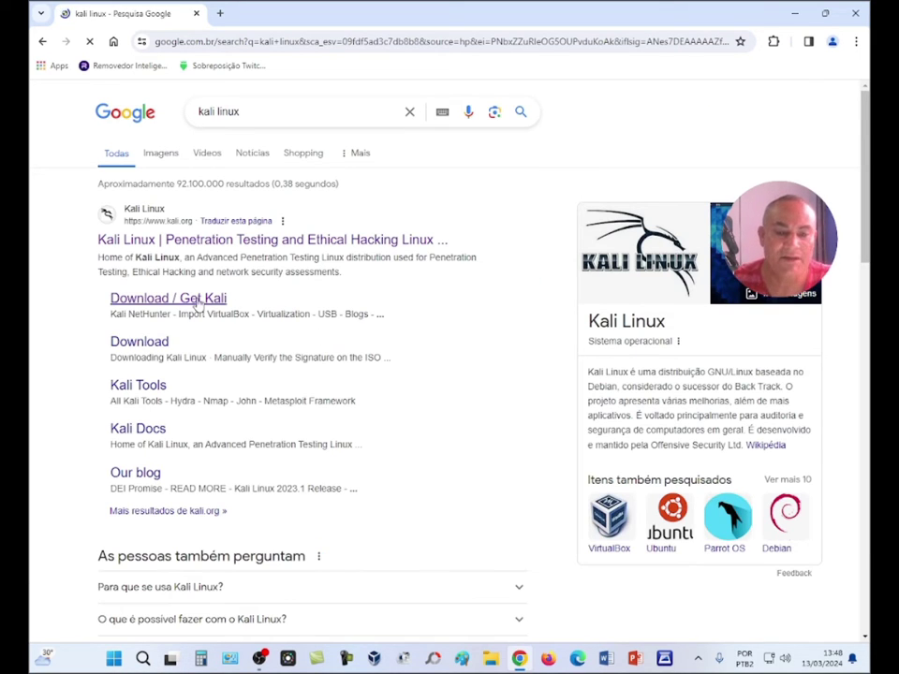
{"action": "left_click", "coordinate": [215, 246]}
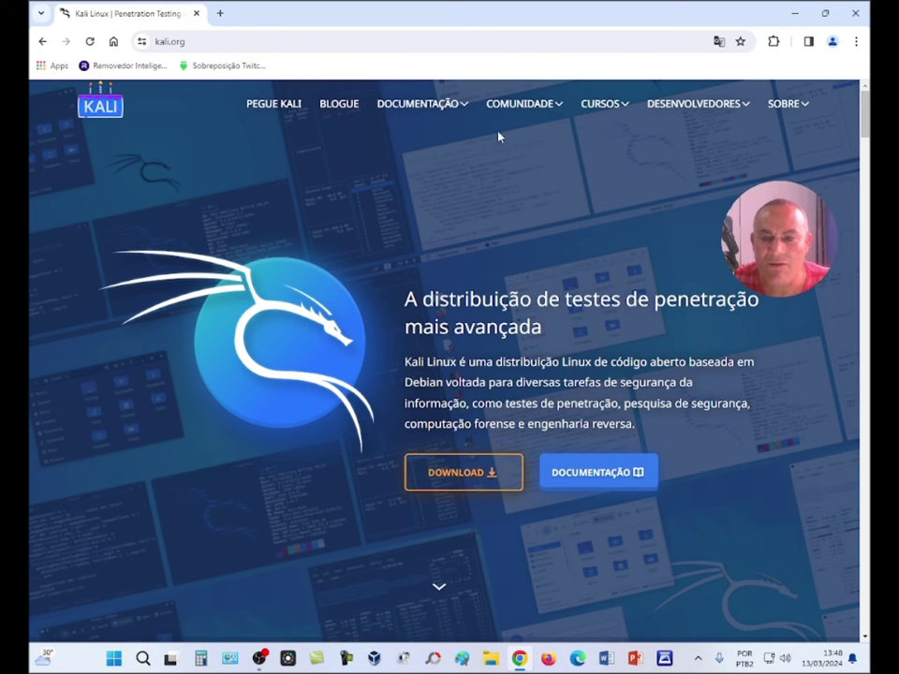
Step: Go to the Kali download page and choose the installer images platform
{"action": "mouse_move", "coordinate": [663, 115]}
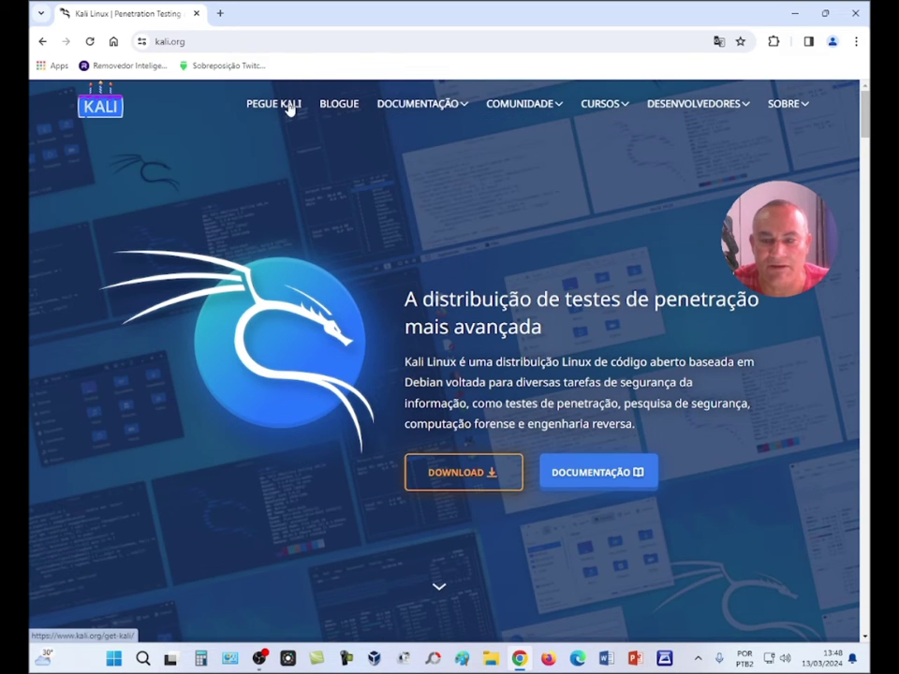
{"action": "mouse_move", "coordinate": [643, 130]}
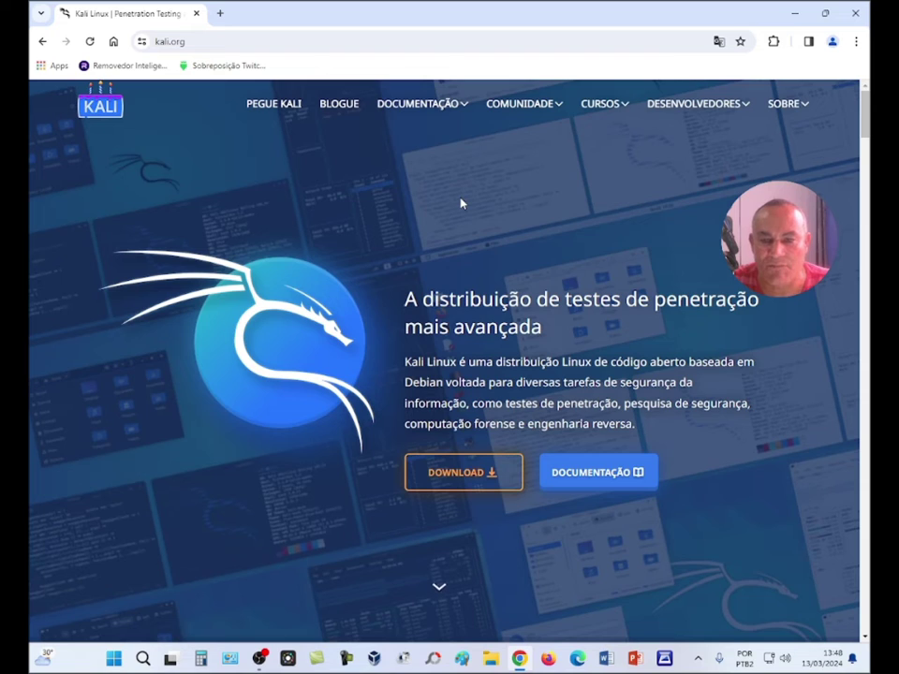
{"action": "left_click", "coordinate": [477, 479]}
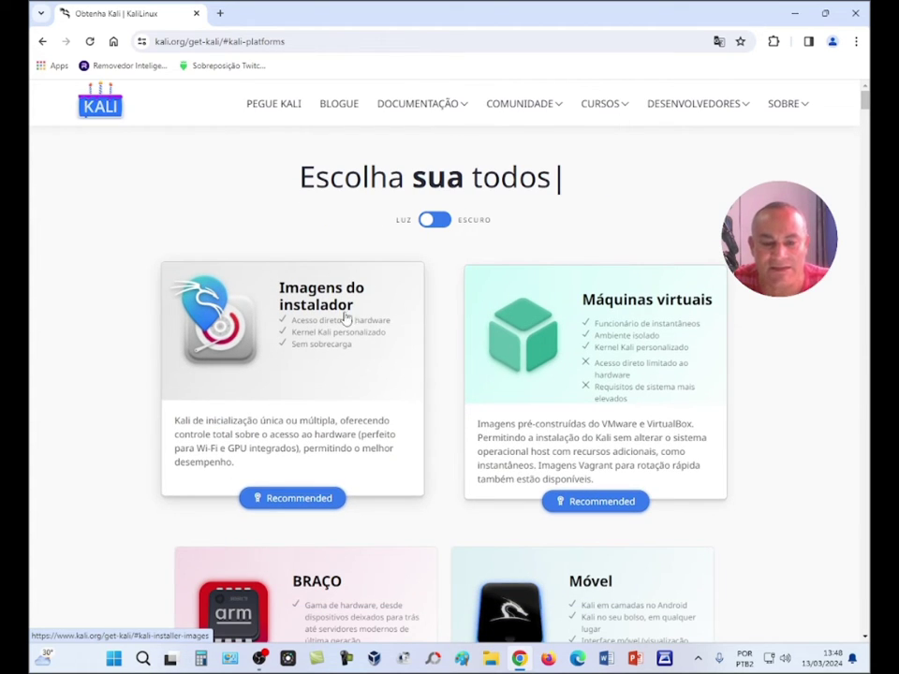
{"action": "left_click", "coordinate": [330, 410]}
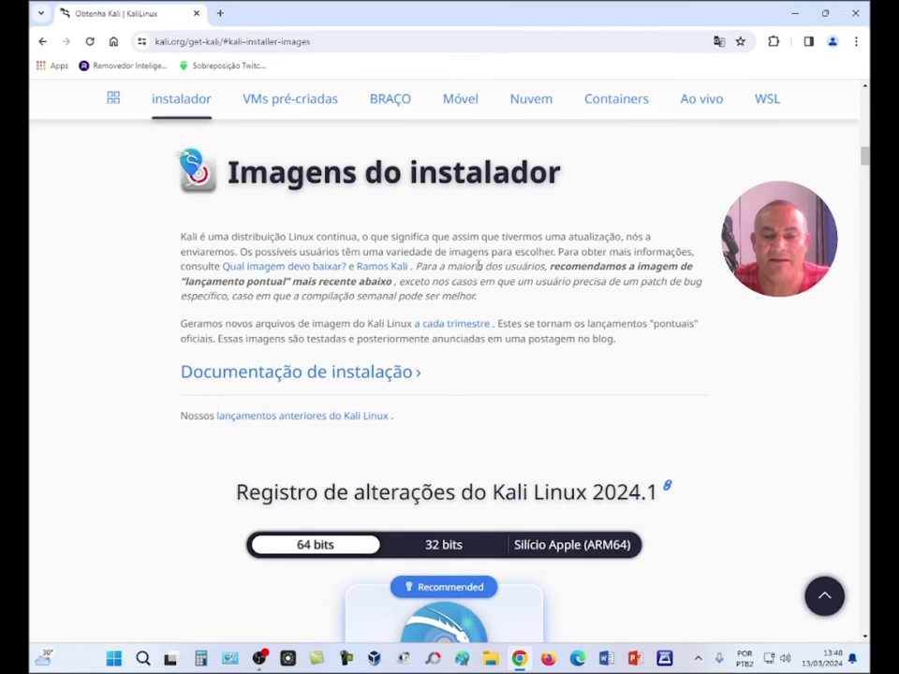
Step: Download the recommended 64-bit Kali Linux 2024.1 installer ISO into the Downloads folder, keeping the name kali-linux-2024.1-installer-amd64
{"action": "scroll", "coordinate": [478, 269], "scroll_direction": "down", "scroll_amount": 3}
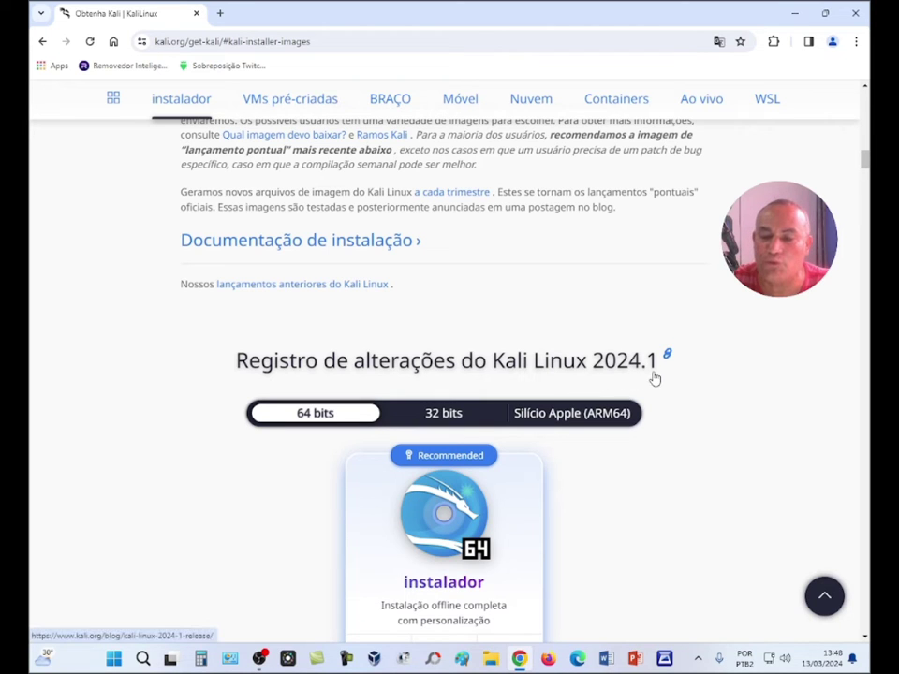
{"action": "scroll", "coordinate": [381, 371], "scroll_direction": "down", "scroll_amount": 2}
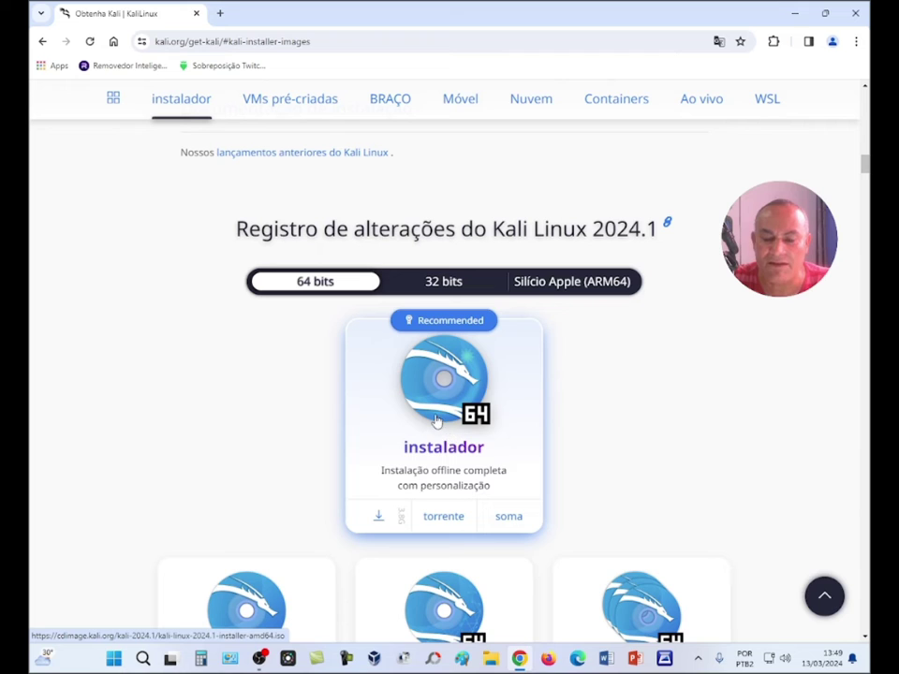
{"action": "left_click", "coordinate": [442, 448]}
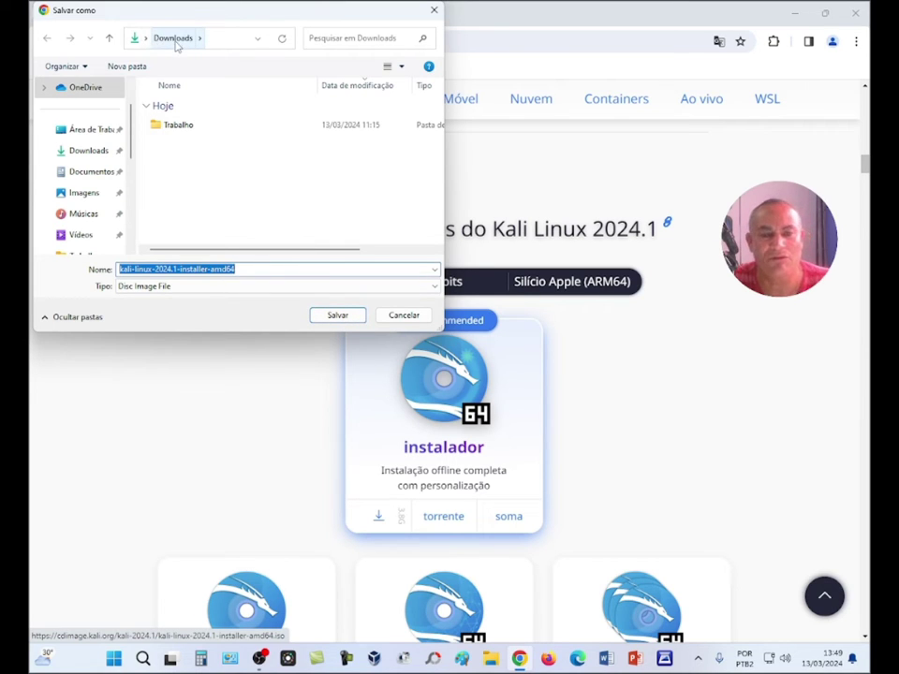
{"action": "left_click", "coordinate": [338, 316]}
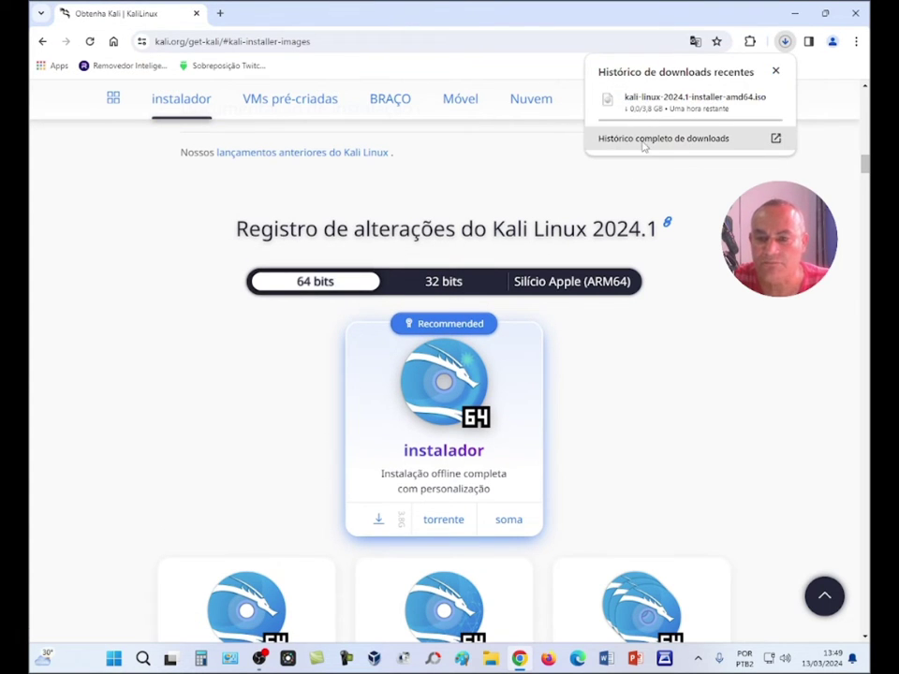
Step: Open the full download history, remove the Kali ISO entry from the list and close the history page
{"action": "left_click", "coordinate": [643, 145]}
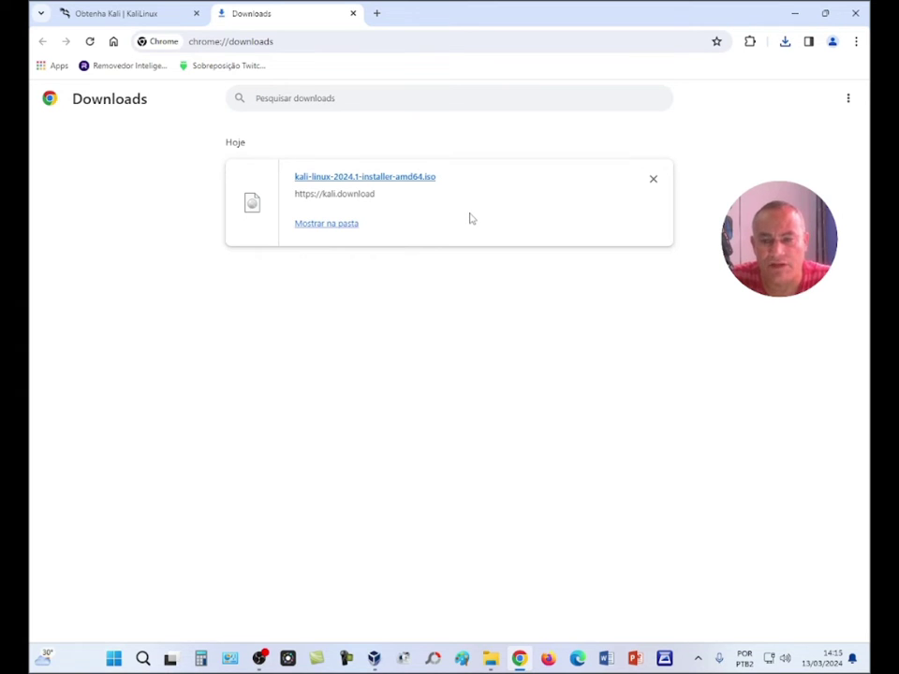
{"action": "left_click", "coordinate": [653, 180]}
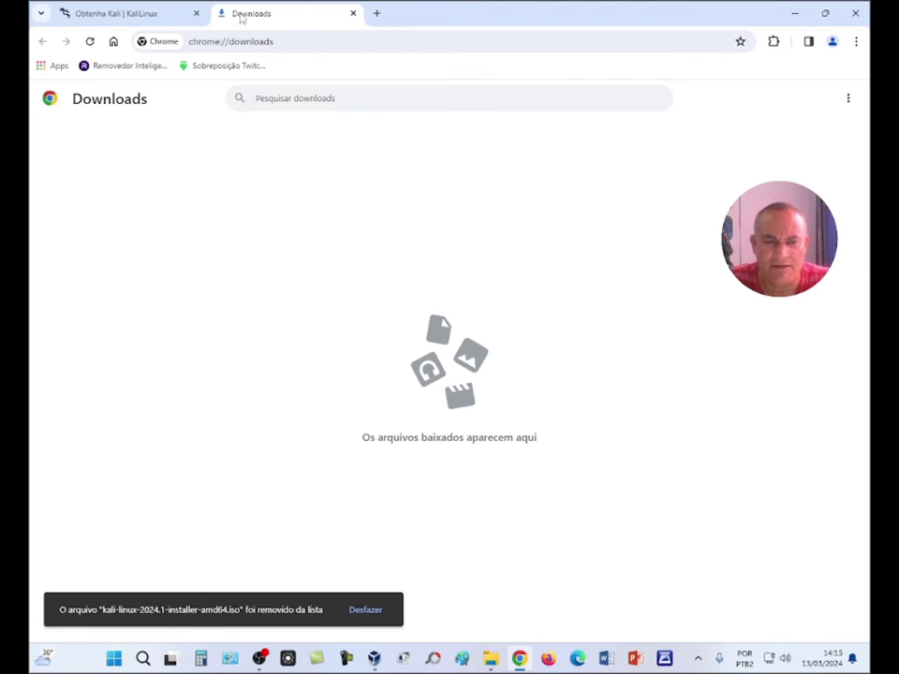
{"action": "left_click", "coordinate": [353, 13]}
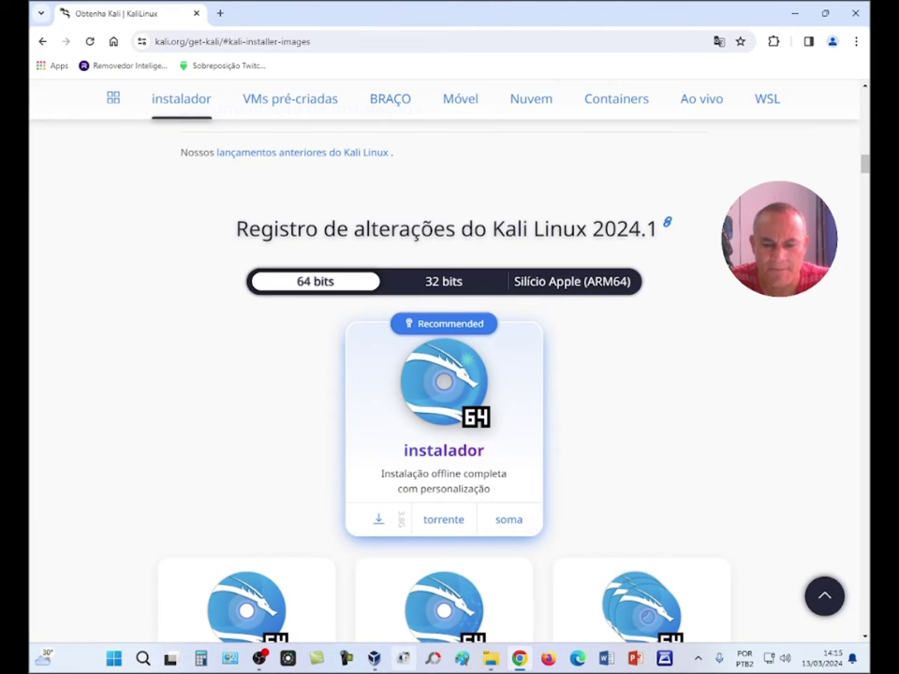
Step: Check the kali-linux-2024.1-installer-amd64 file in the Downloads folder, then minimize File Explorer
{"action": "left_click", "coordinate": [488, 660]}
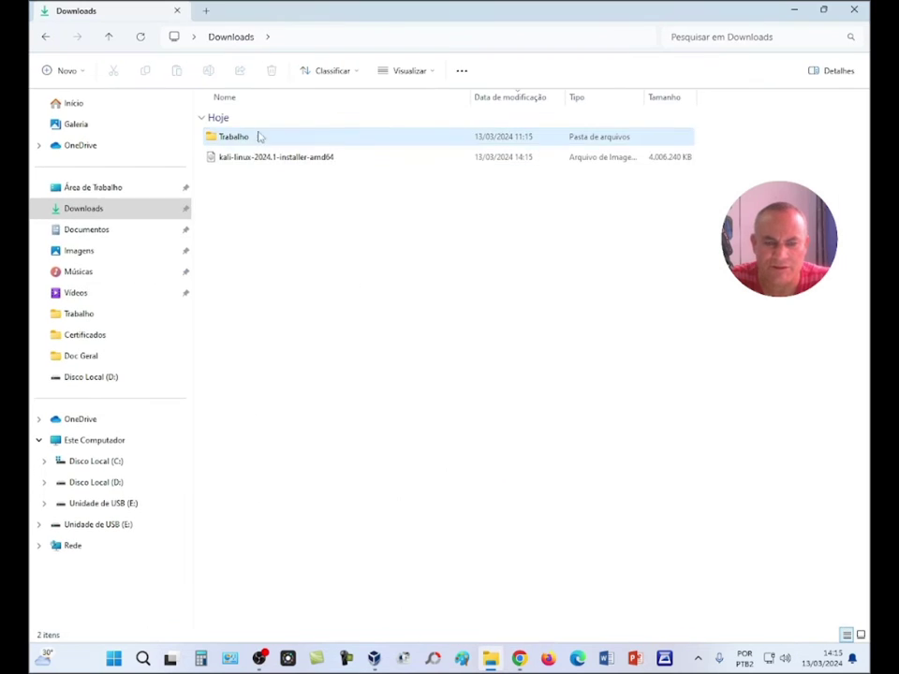
{"action": "left_click", "coordinate": [257, 159]}
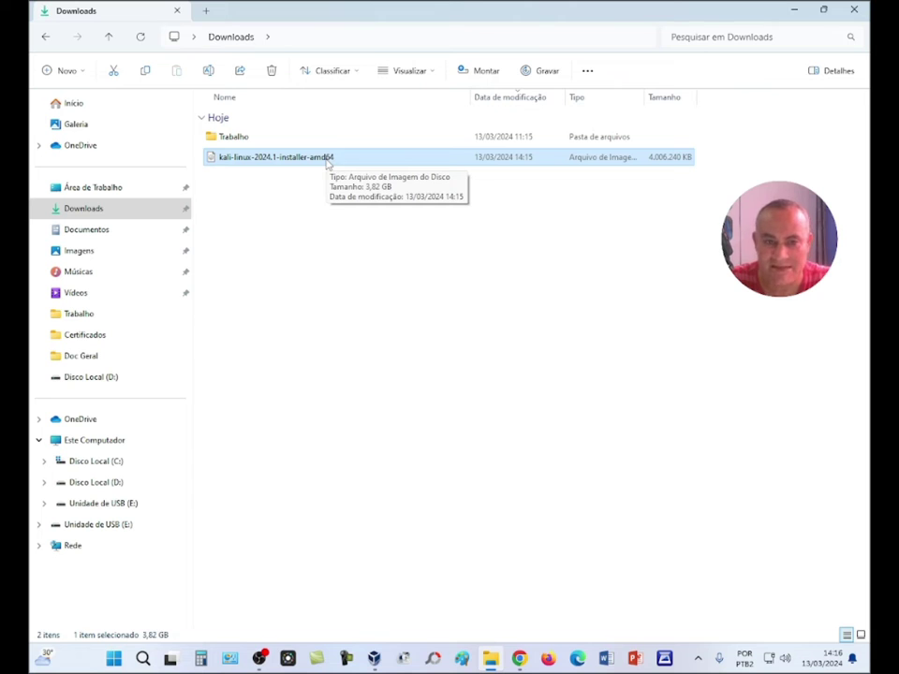
{"action": "left_click", "coordinate": [795, 11]}
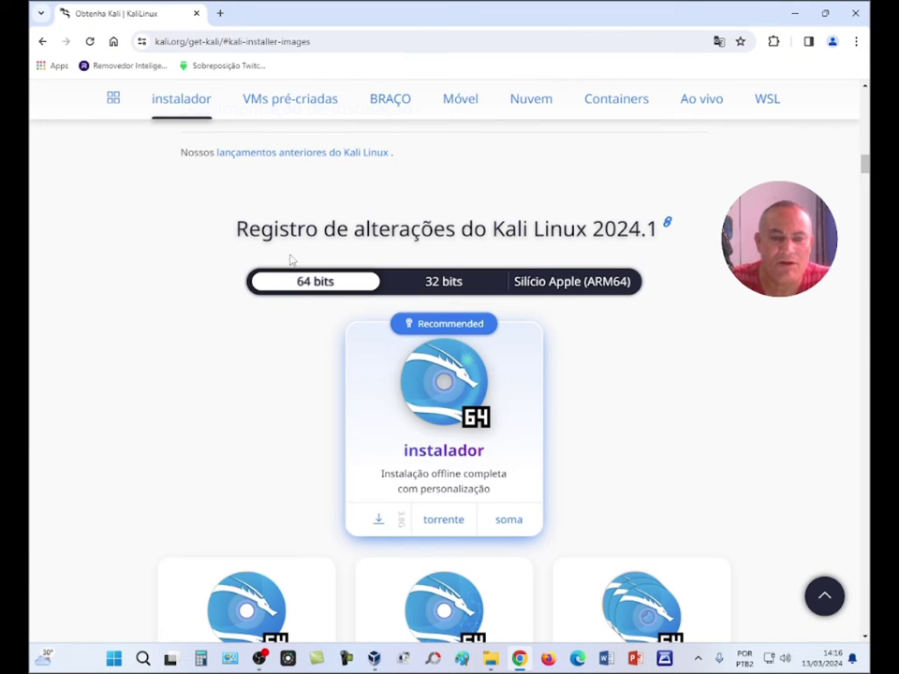
Step: Return to the Google home page, search for "rufus" and open the official rufus.ie site
{"action": "left_click", "coordinate": [113, 41]}
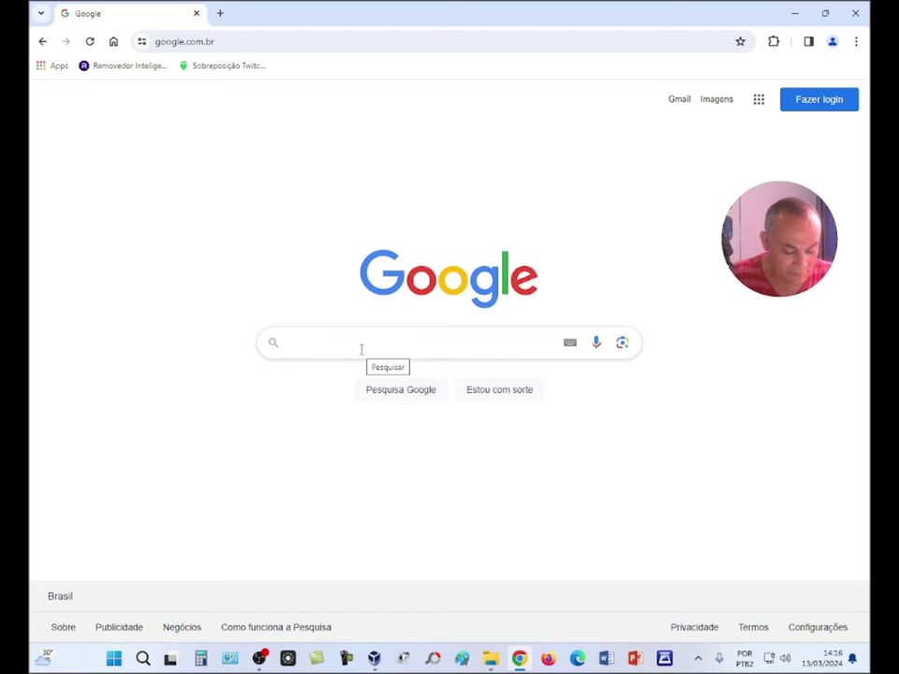
{"action": "type", "text": "rufus"}
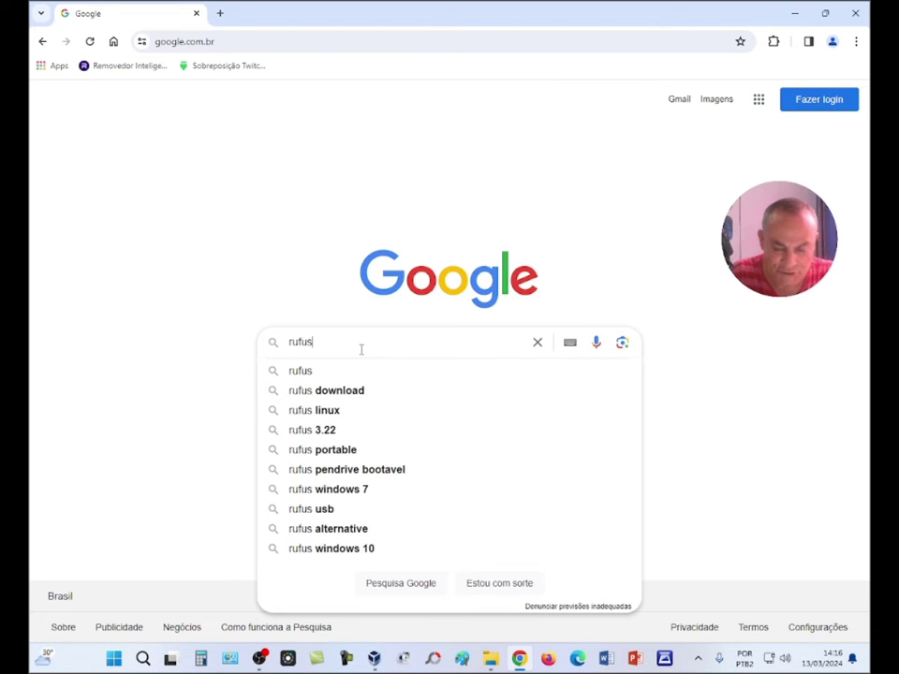
{"action": "key", "text": "Return"}
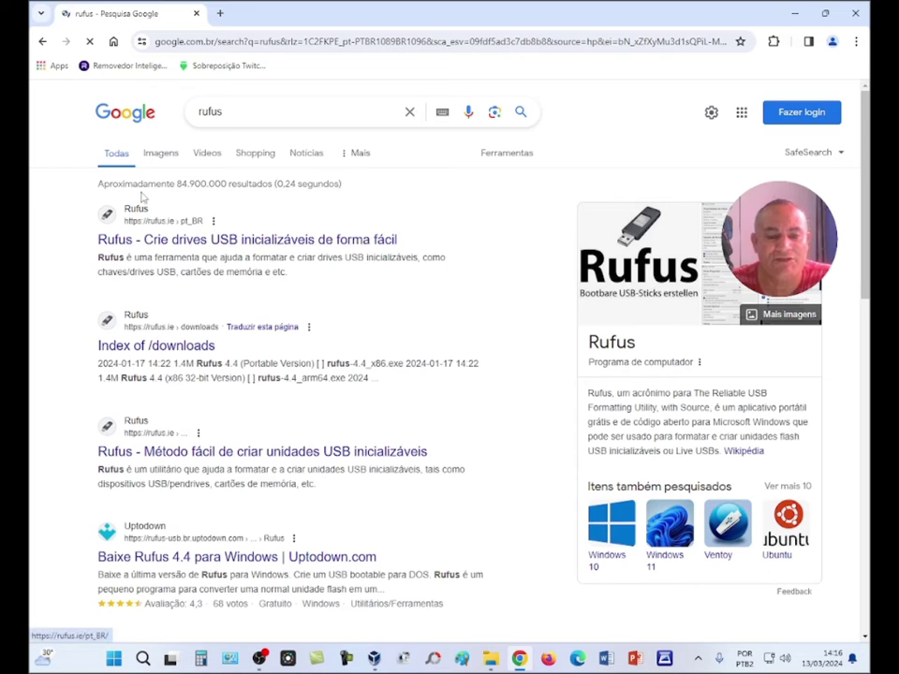
{"action": "left_click", "coordinate": [178, 240]}
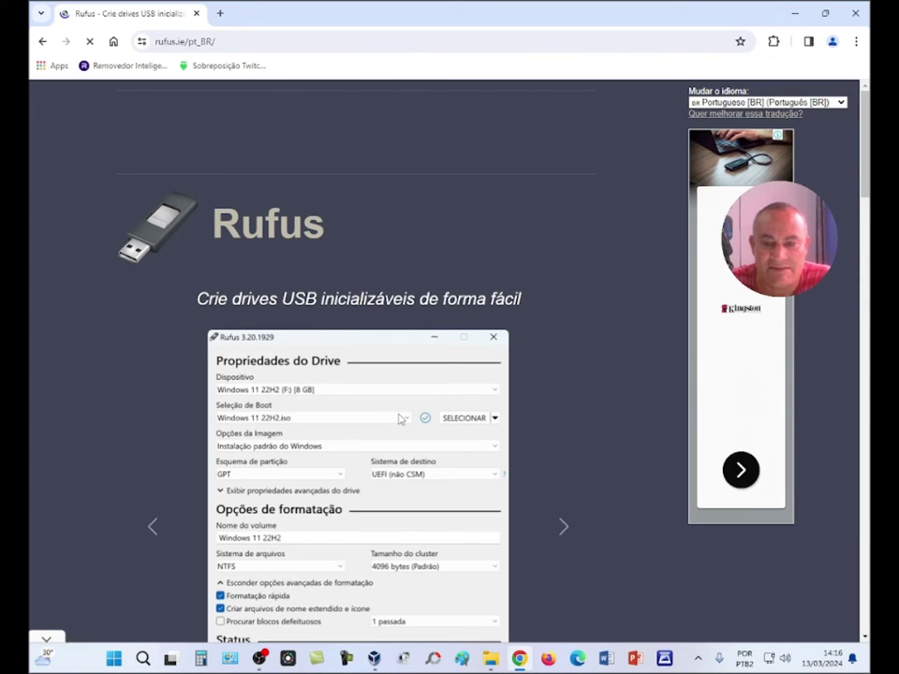
Step: Download the standard Windows x64 release rufus-4.4.exe into the Downloads folder and close the browser
{"action": "scroll", "coordinate": [412, 374], "scroll_direction": "down", "scroll_amount": 4}
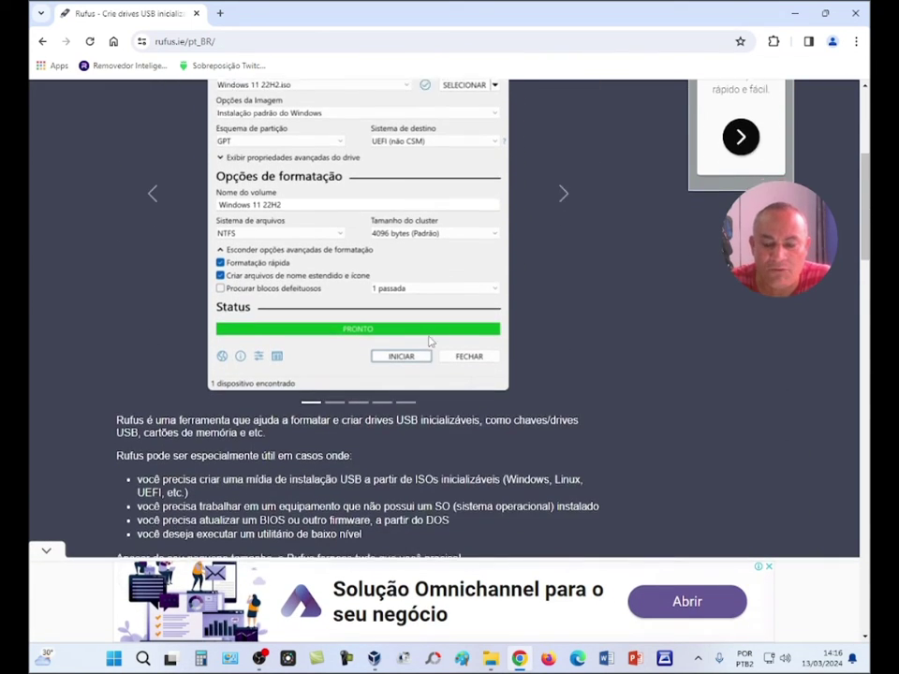
{"action": "scroll", "coordinate": [430, 341], "scroll_direction": "down", "scroll_amount": 5}
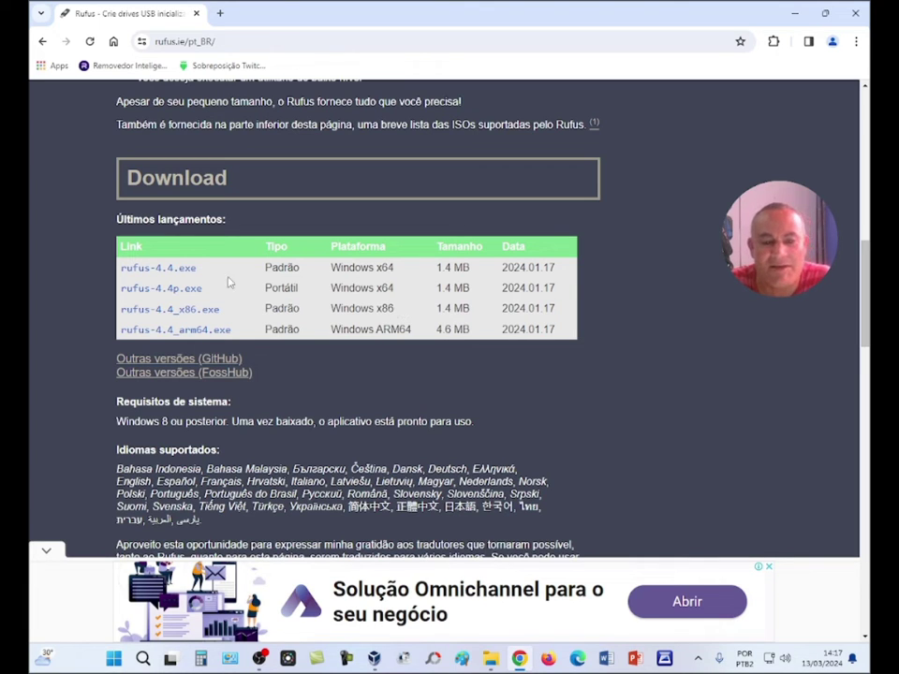
{"action": "left_click", "coordinate": [163, 271]}
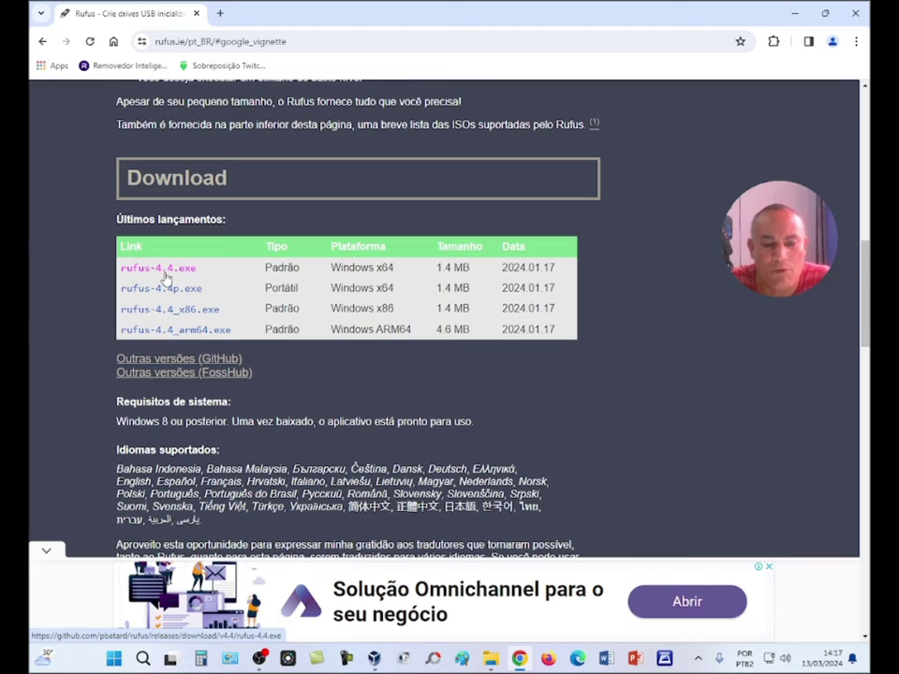
{"action": "left_click", "coordinate": [584, 196]}
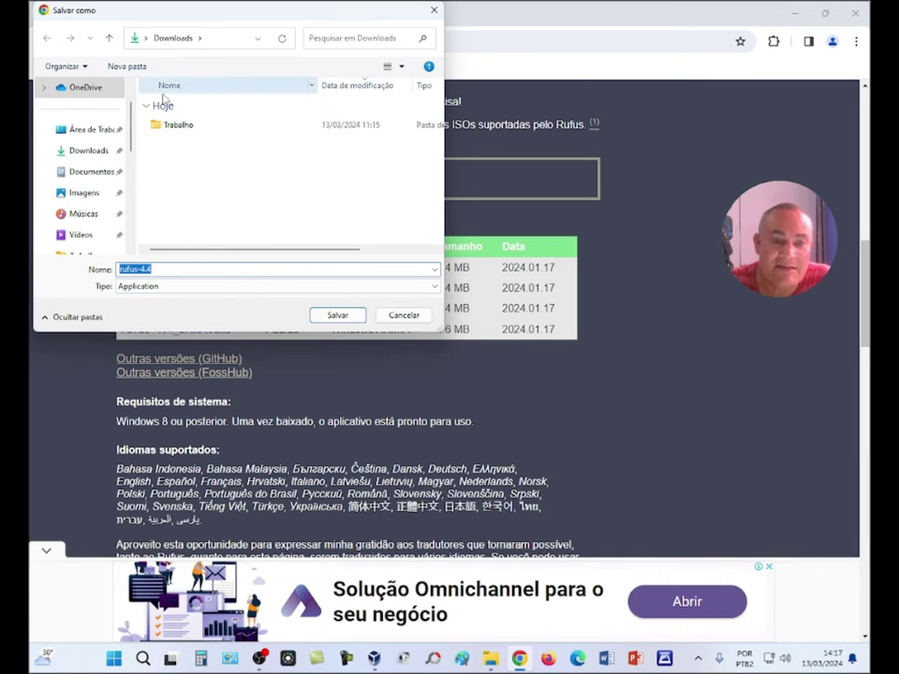
{"action": "left_click", "coordinate": [338, 316]}
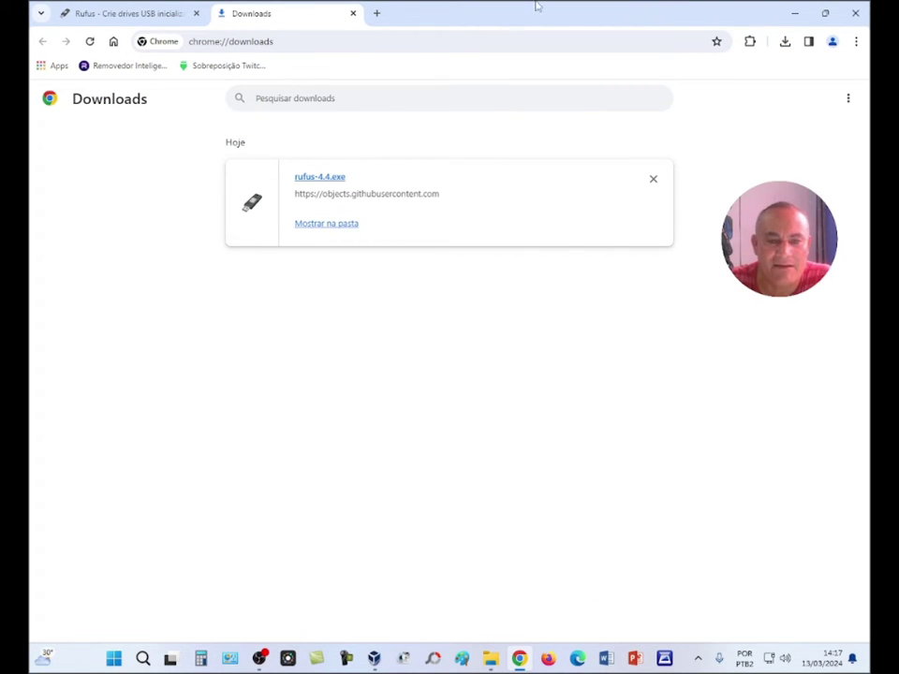
{"action": "left_click", "coordinate": [353, 14]}
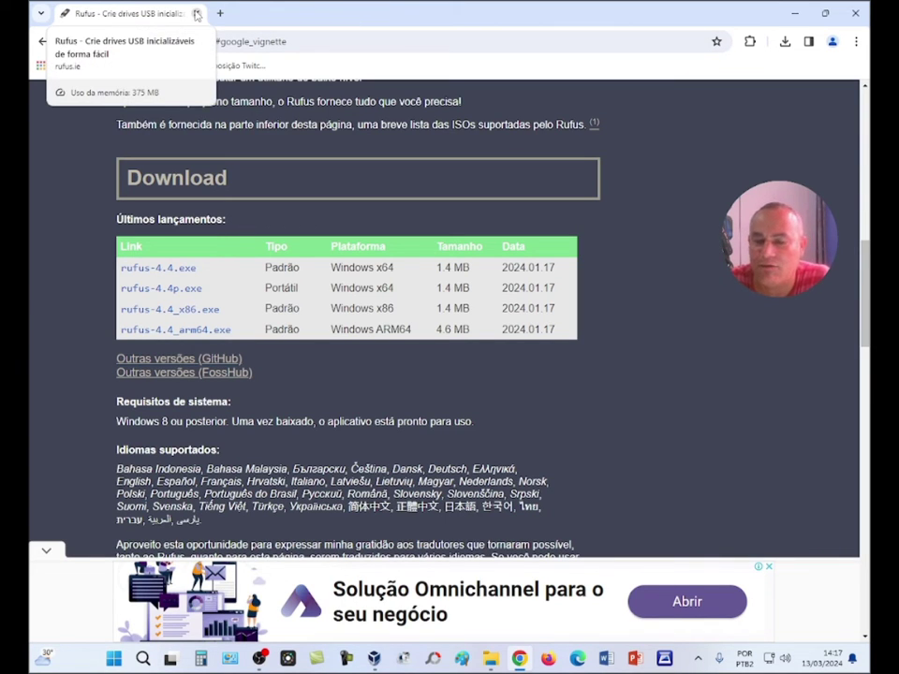
{"action": "left_click", "coordinate": [196, 14]}
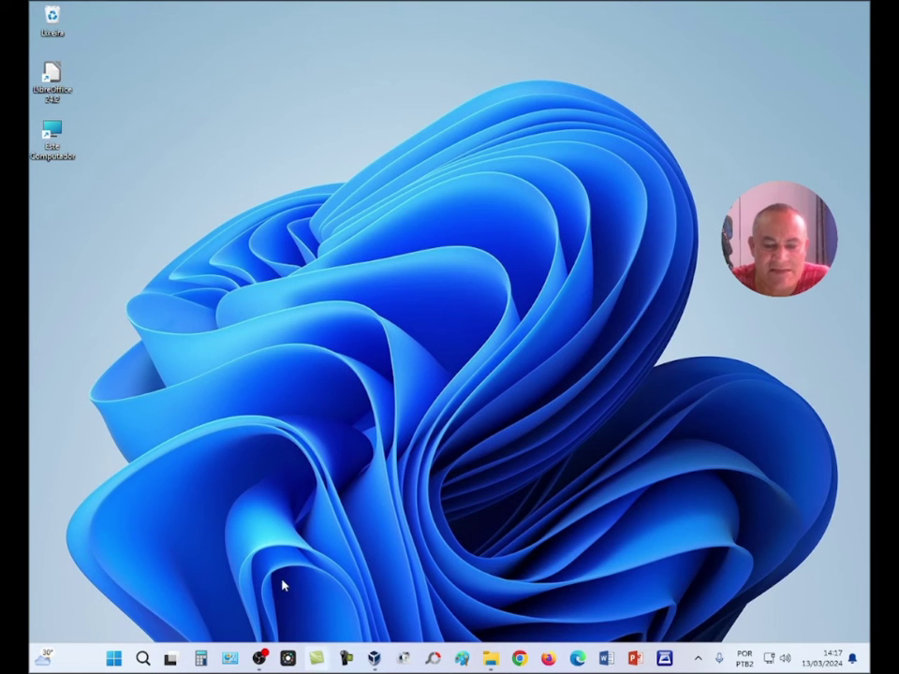
Step: Run rufus-4.4 from the Downloads folder in File Explorer and allow it to make changes to the device
{"action": "left_click", "coordinate": [491, 659]}
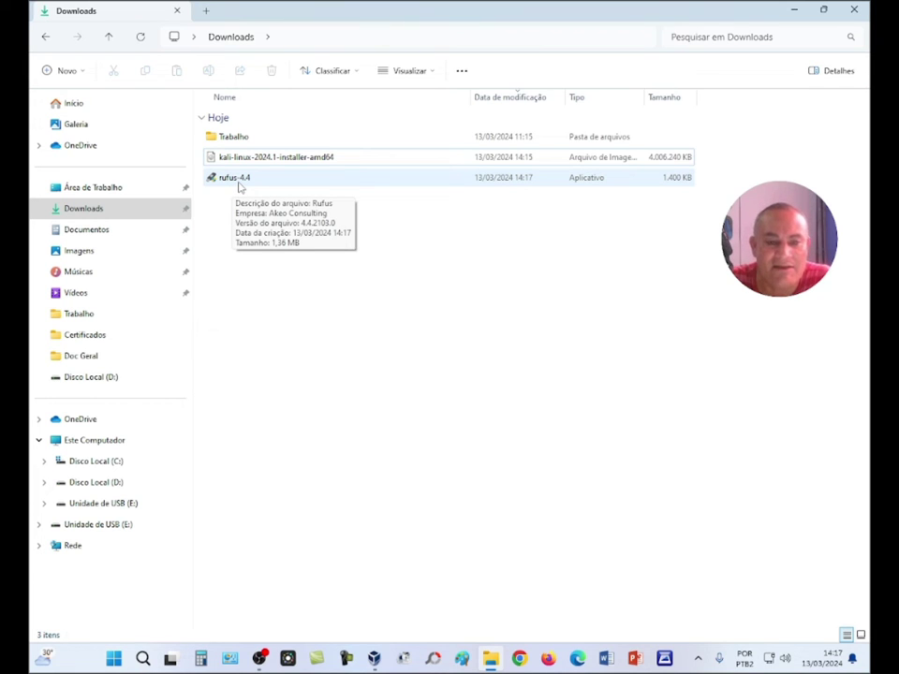
{"action": "double_click", "coordinate": [240, 182]}
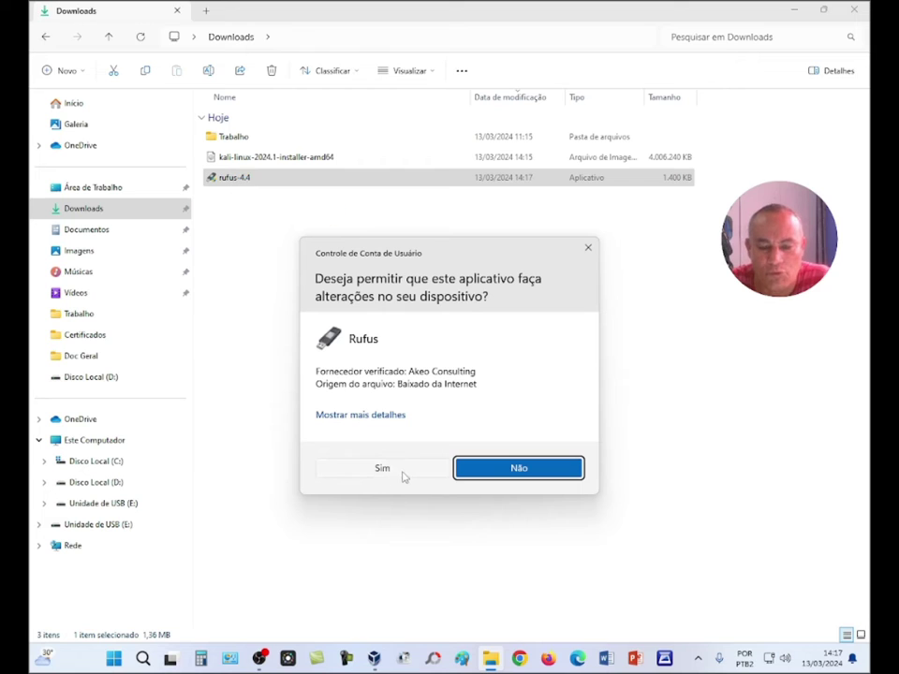
{"action": "left_click", "coordinate": [382, 469]}
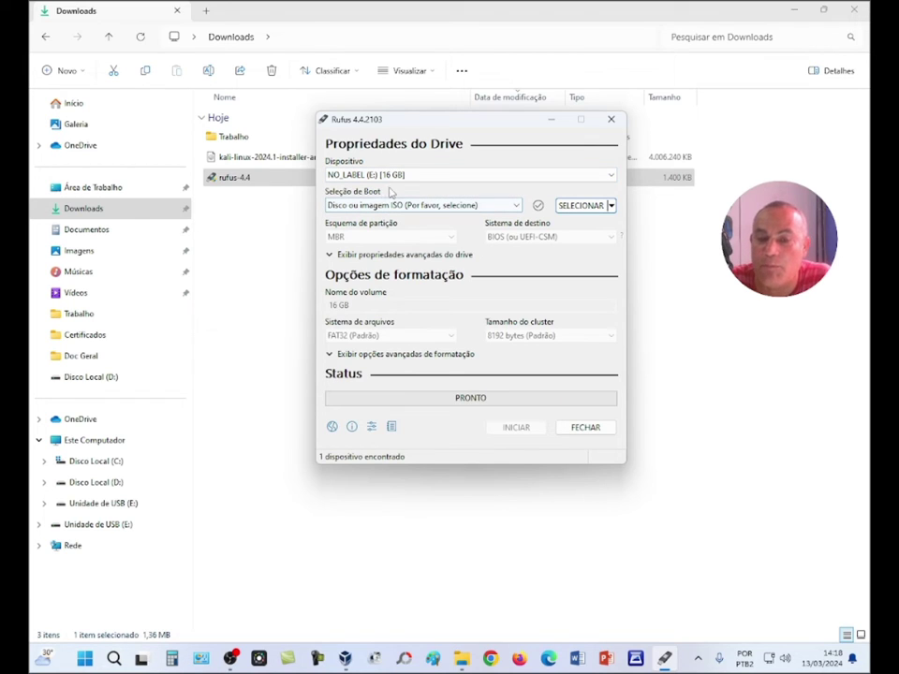
Step: Select the kali-linux-2024.1-installer-amd64 image from the Downloads folder as the boot selection
{"action": "key", "text": "shift+Tab"}
{"action": "left_click", "coordinate": [565, 208]}
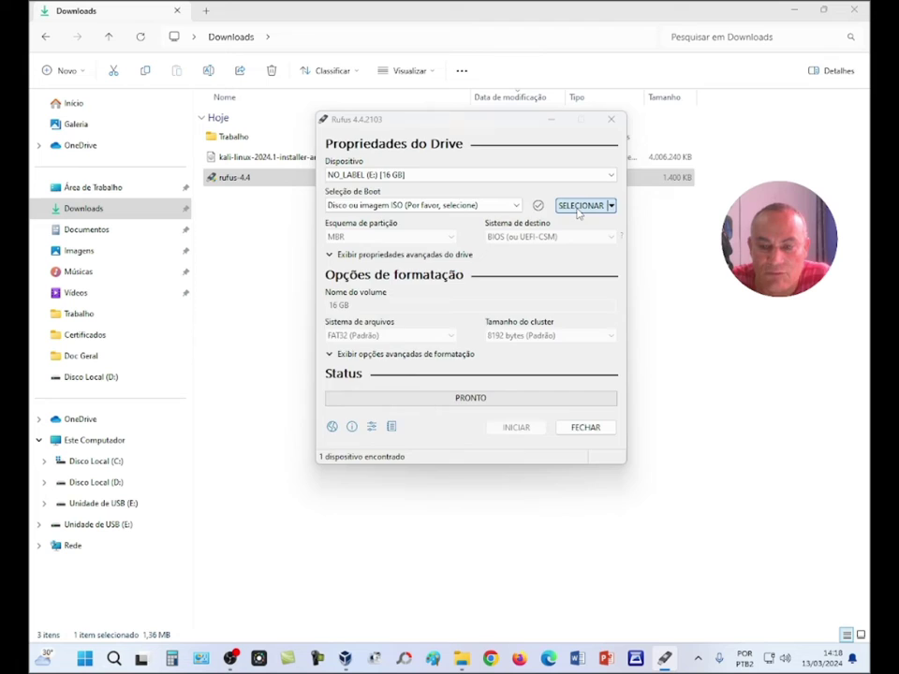
{"action": "left_click", "coordinate": [454, 255]}
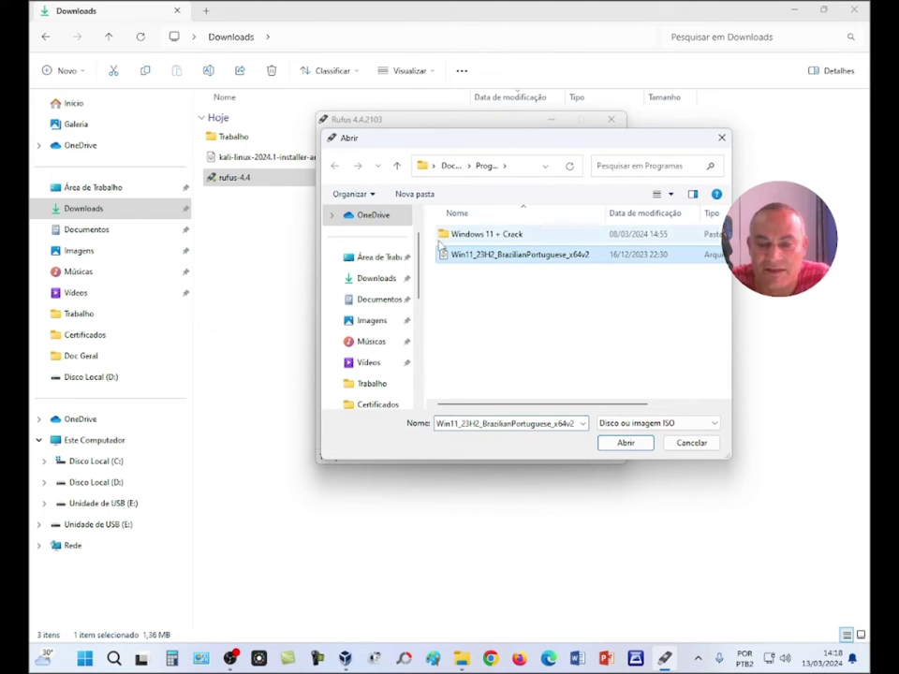
{"action": "left_click", "coordinate": [387, 280]}
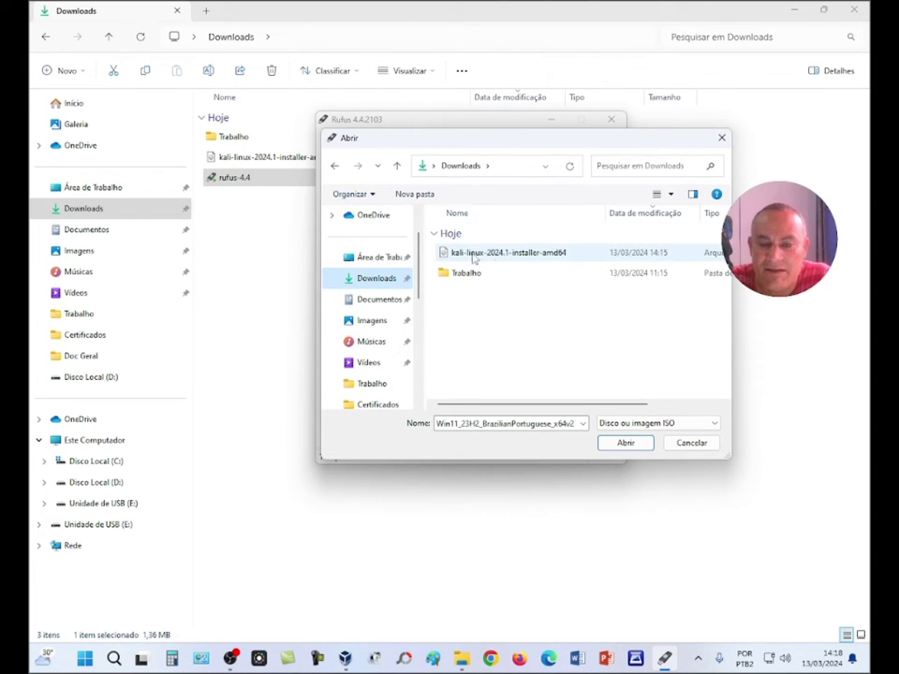
{"action": "left_click", "coordinate": [464, 255]}
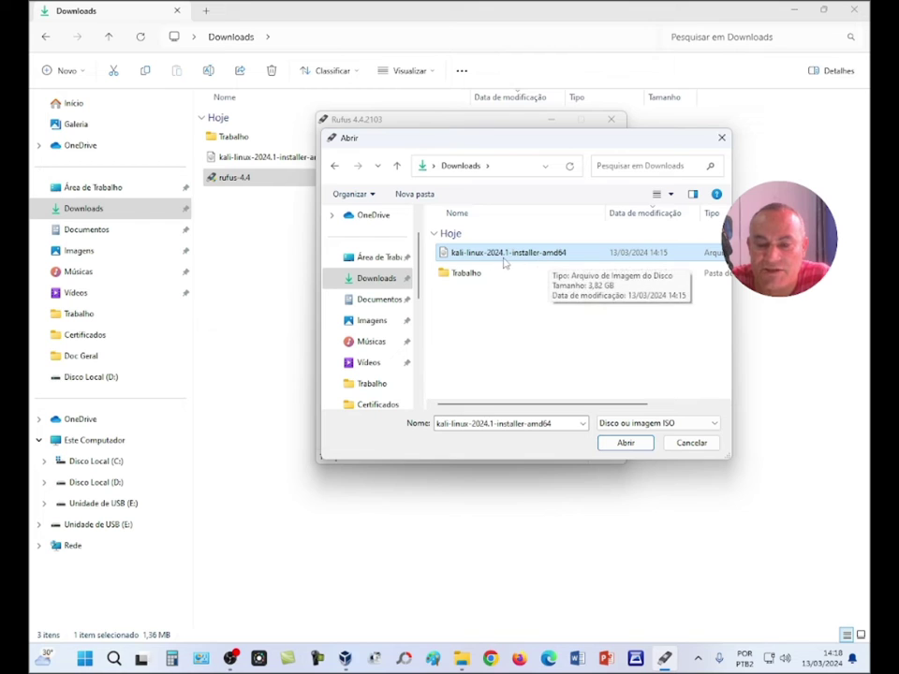
{"action": "left_click", "coordinate": [625, 444]}
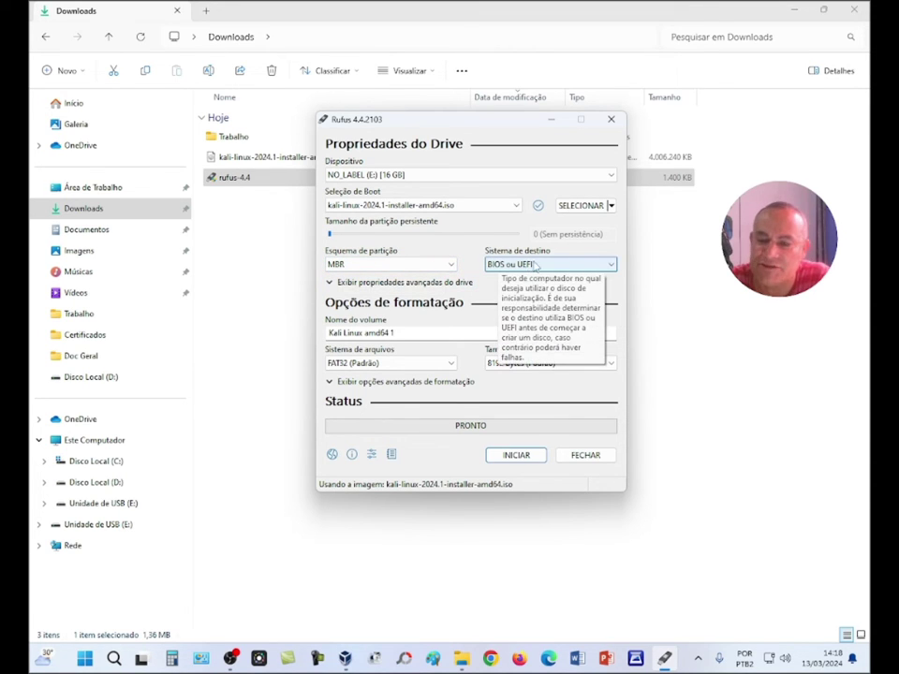
Step: Try the GPT partition scheme, return it to MBR, and look through the file system options without changing FAT32
{"action": "left_click", "coordinate": [450, 268]}
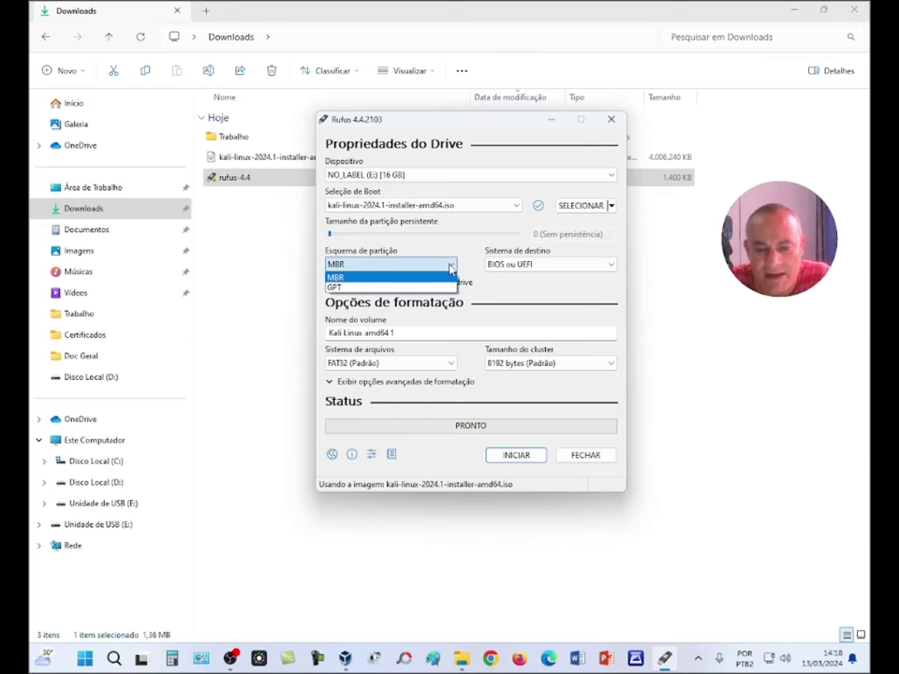
{"action": "left_click", "coordinate": [374, 288]}
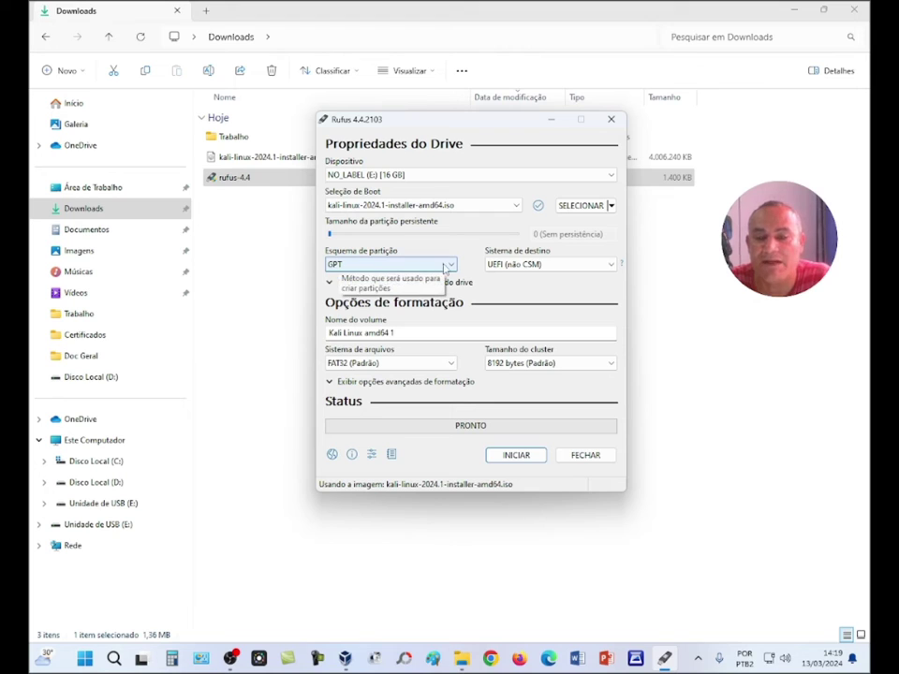
{"action": "left_click", "coordinate": [437, 266]}
{"action": "left_click", "coordinate": [435, 276]}
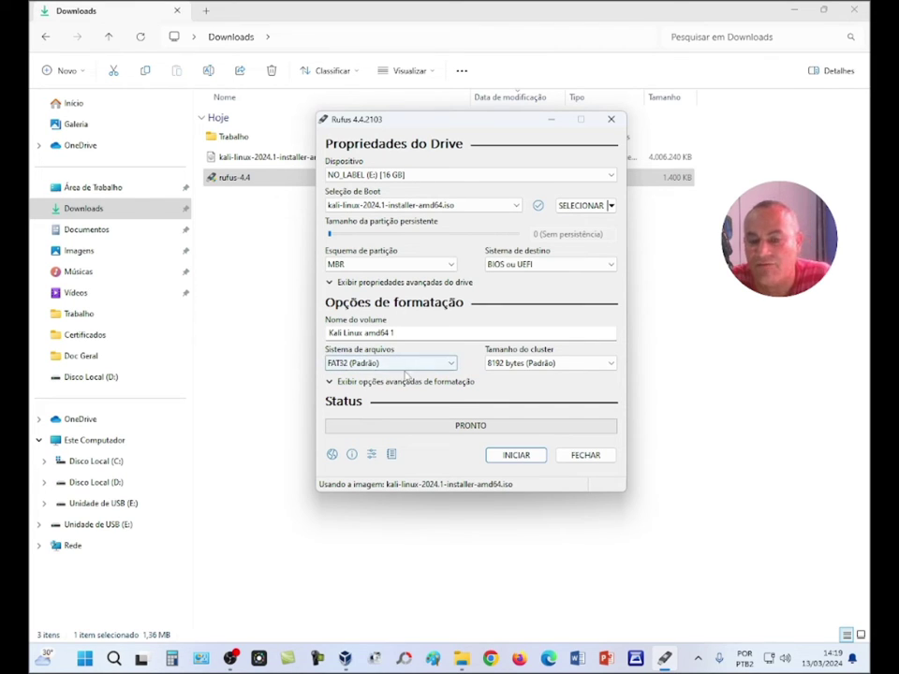
{"action": "left_click", "coordinate": [450, 364]}
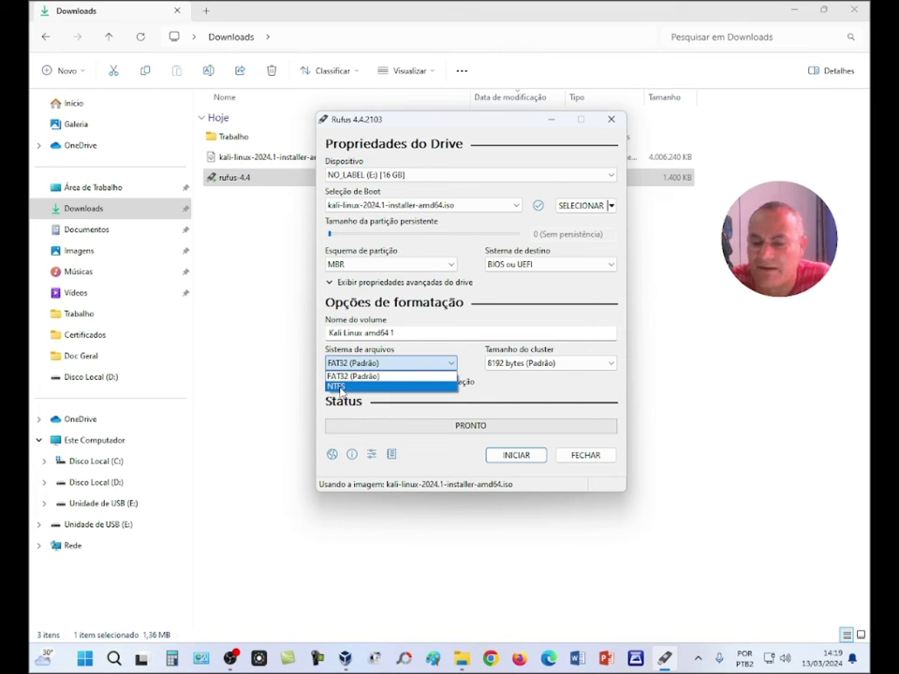
{"action": "left_click", "coordinate": [478, 355]}
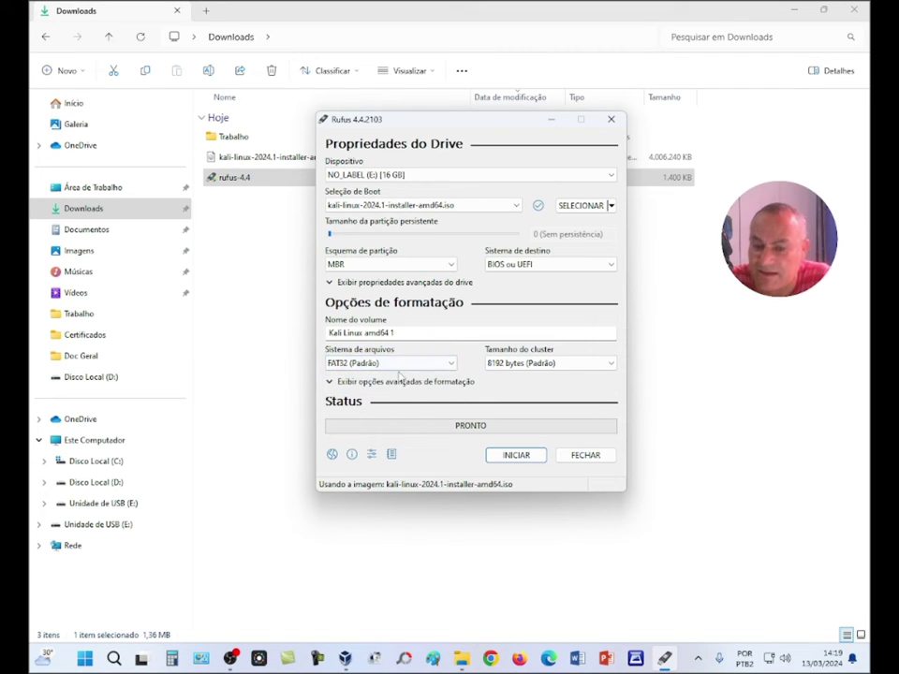
Step: Start writing the USB drive in the recommended ISO image mode, accepting the Syslinux file download and the erasure of all data on E:
{"action": "left_click", "coordinate": [514, 456]}
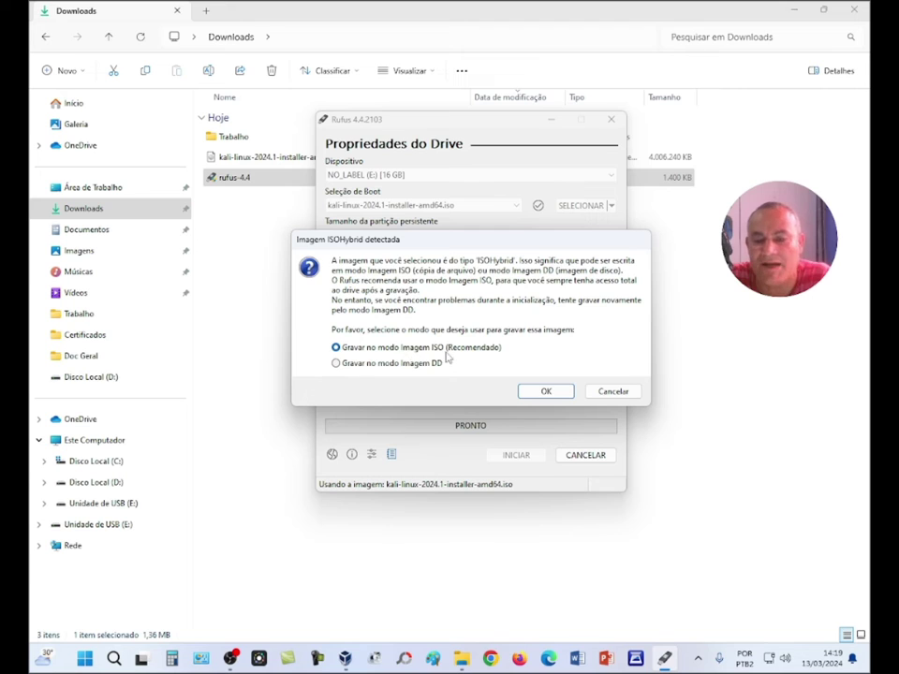
{"action": "left_click", "coordinate": [560, 395]}
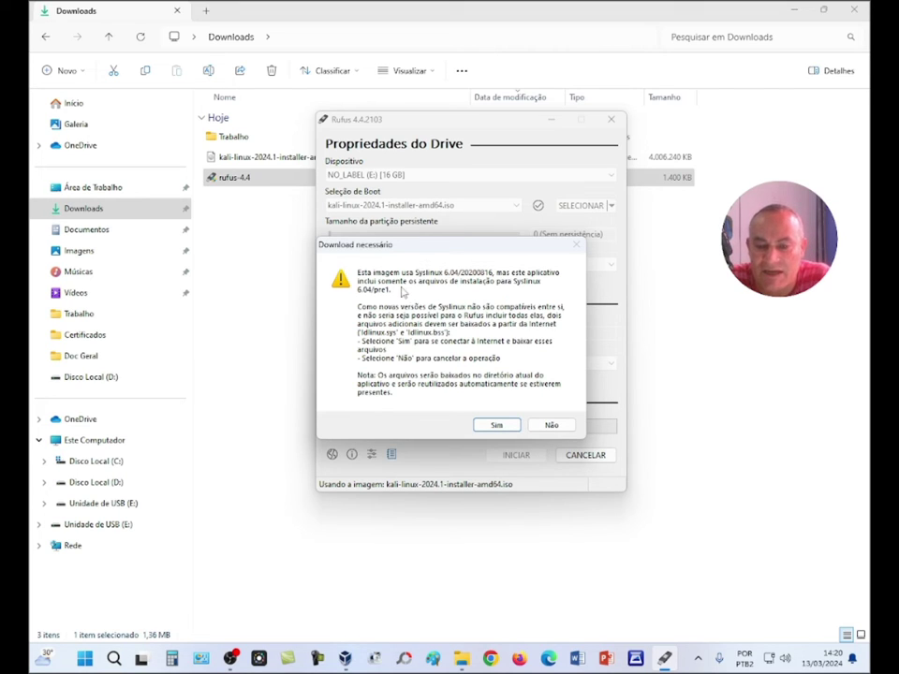
{"action": "left_click", "coordinate": [501, 425]}
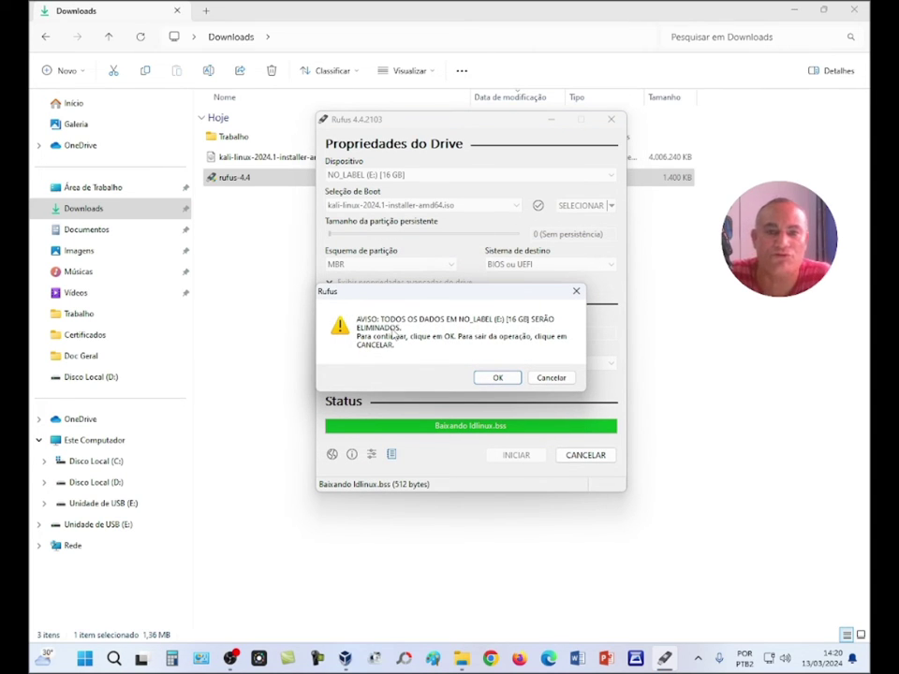
{"action": "left_click", "coordinate": [499, 378]}
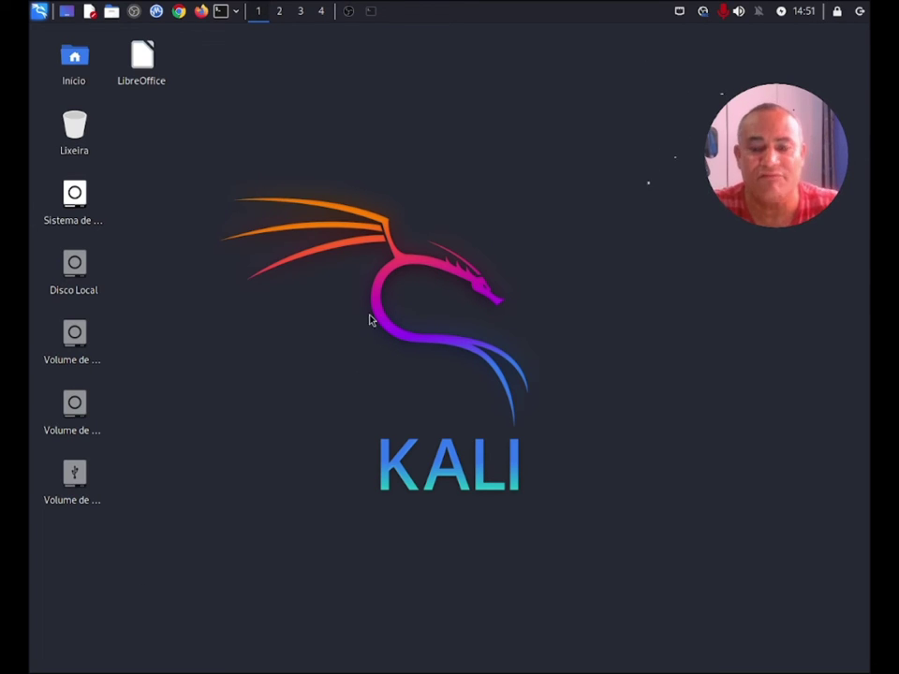
Step: Open Chrome on the Kali desktop, search Google for "kali linux" and open the official kali.org site
{"action": "left_click", "coordinate": [178, 11]}
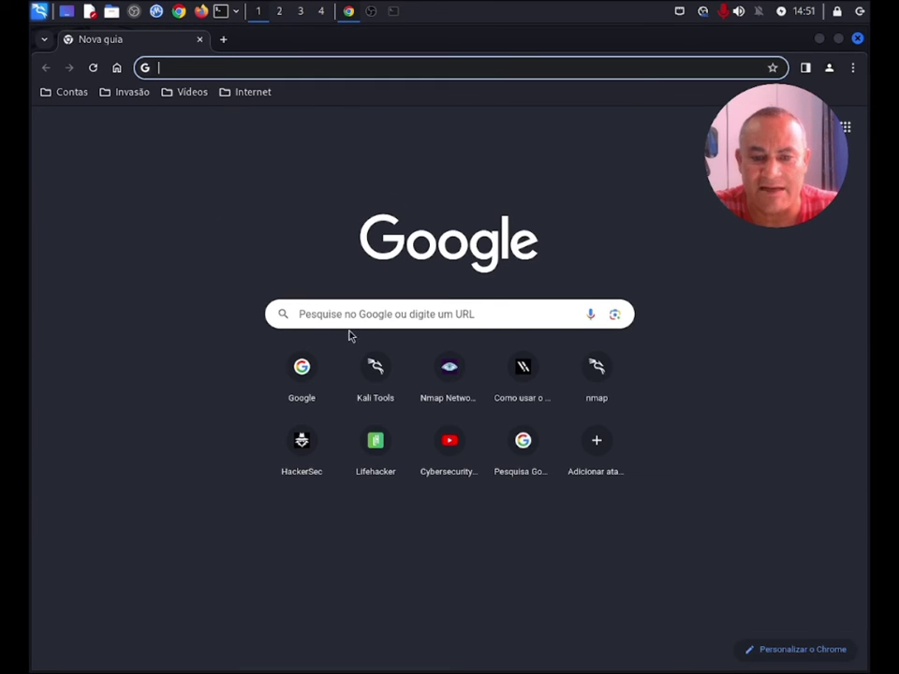
{"action": "left_click", "coordinate": [335, 313]}
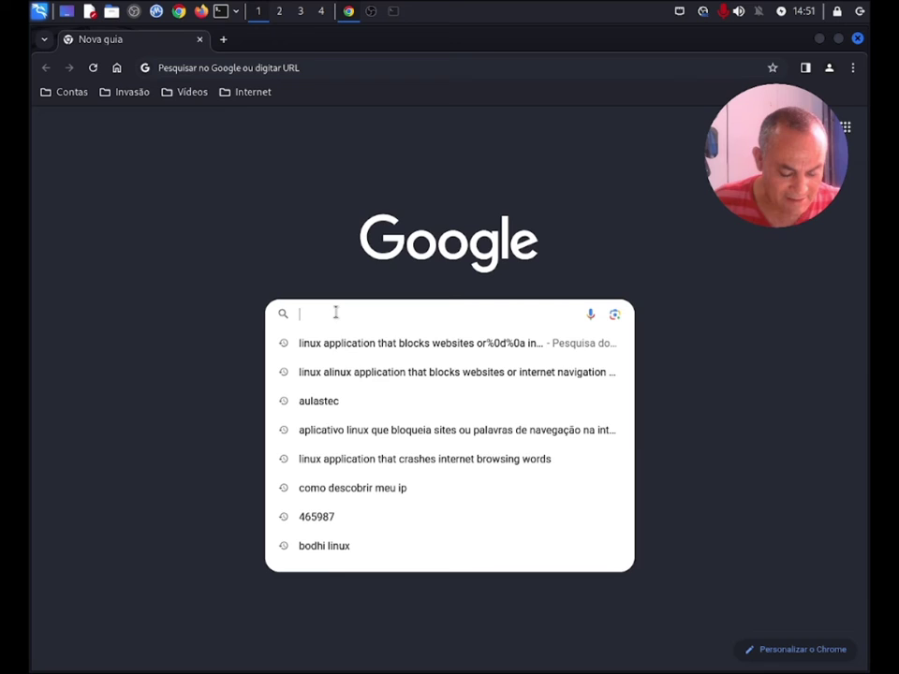
{"action": "type", "text": "kali "}
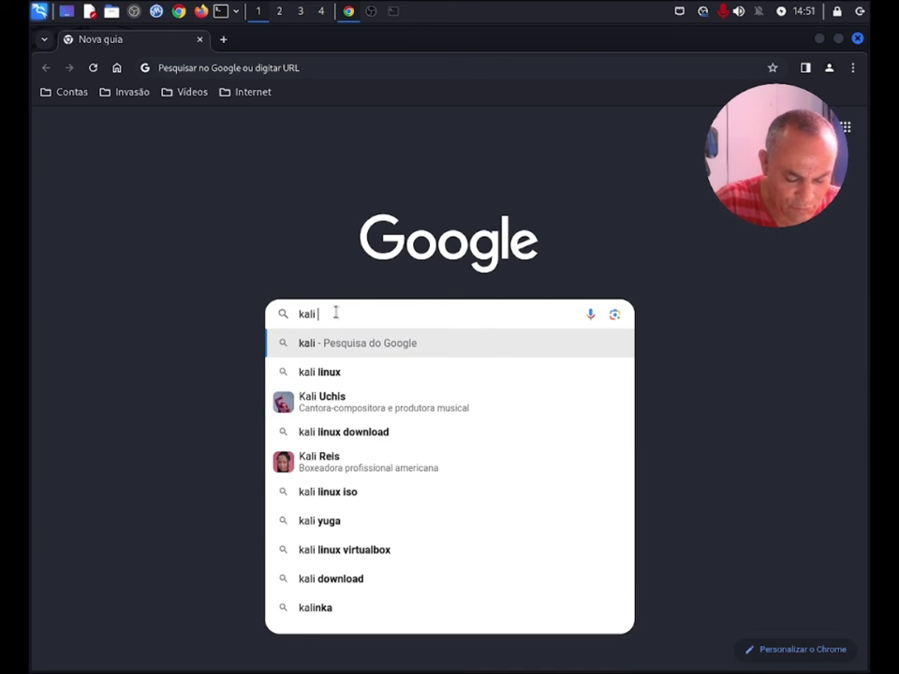
{"action": "type", "text": "linux"}
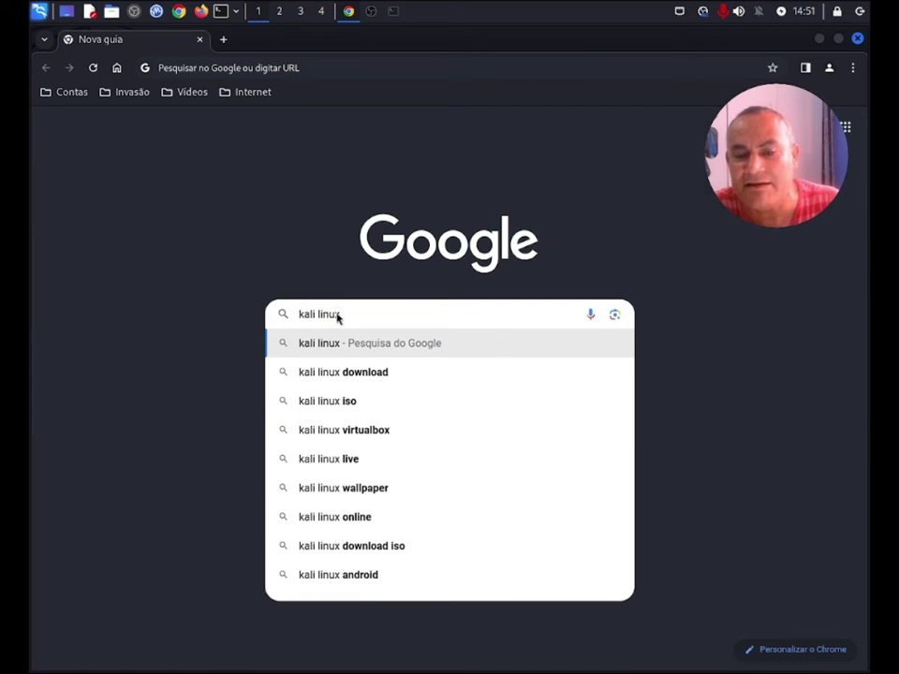
{"action": "key", "text": "Return"}
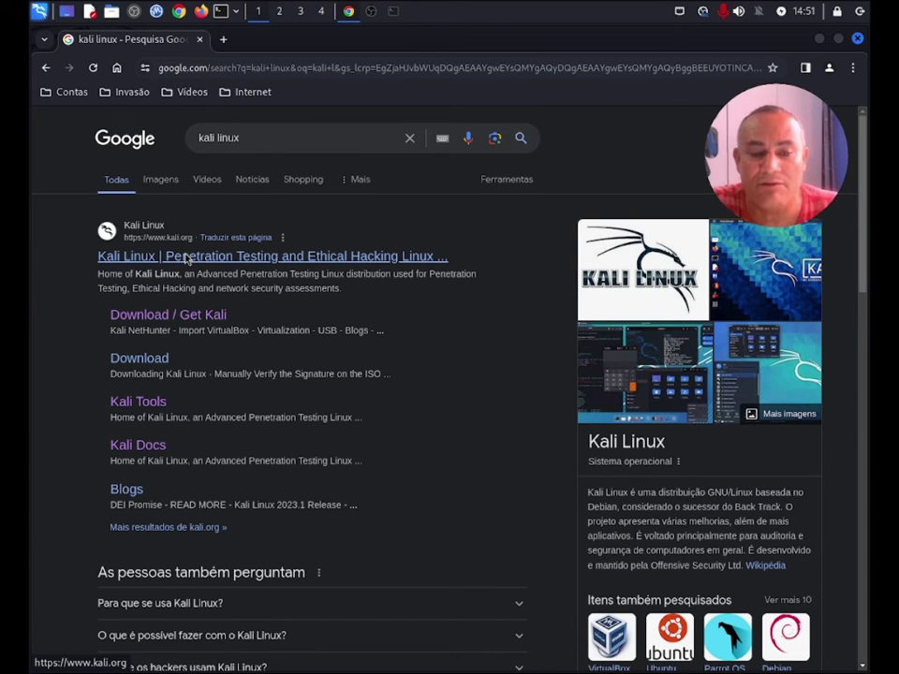
{"action": "left_click", "coordinate": [197, 264]}
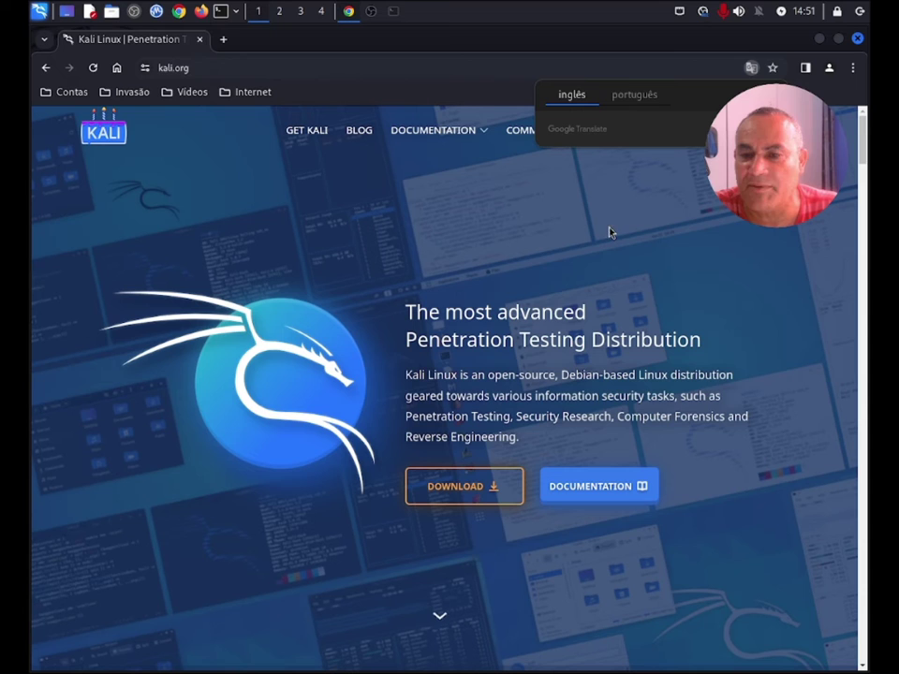
Step: Translate the Kali site into Portuguese and open the installer images section of its download page at the 64-bit Kali Linux 2024.1 installer
{"action": "left_click", "coordinate": [643, 97]}
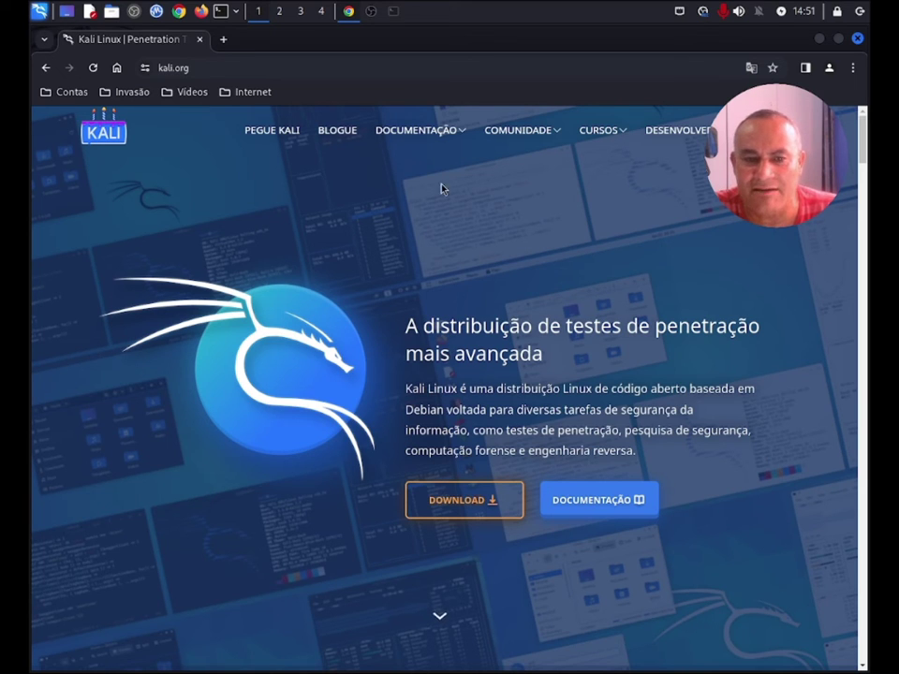
{"action": "left_click", "coordinate": [476, 504]}
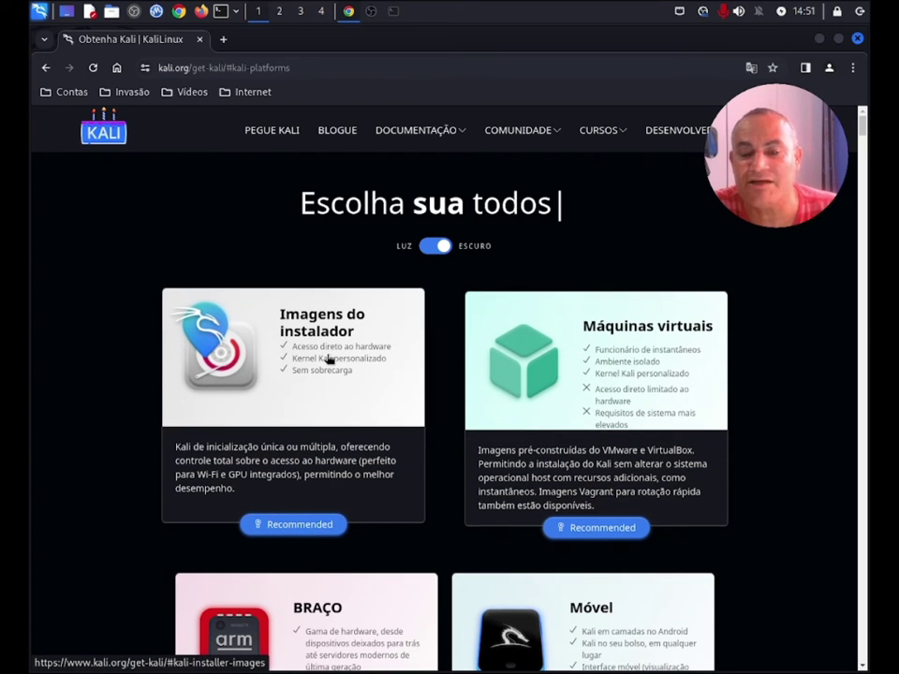
{"action": "left_click", "coordinate": [327, 367]}
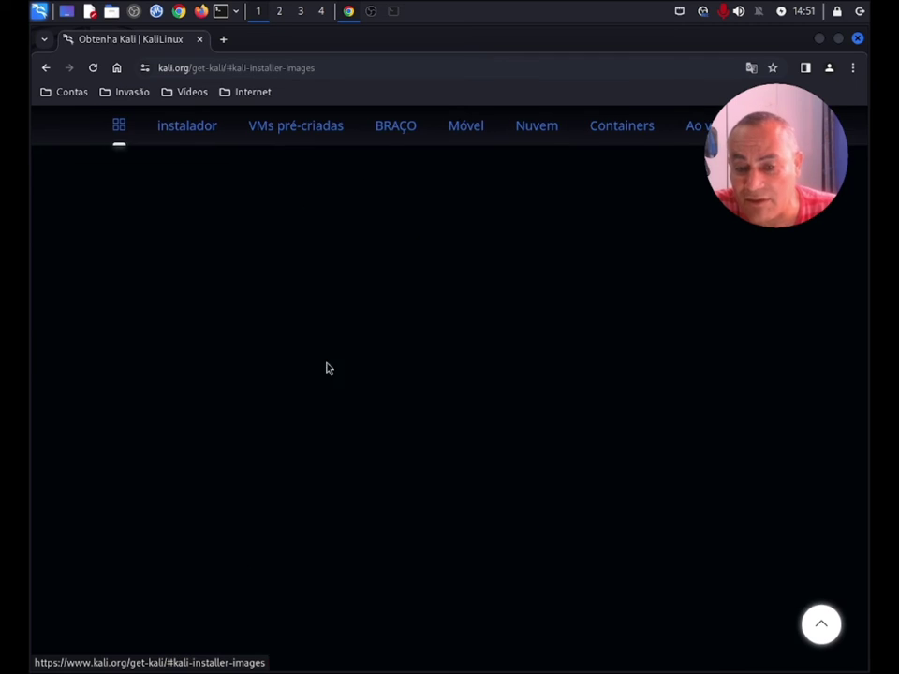
{"action": "scroll", "coordinate": [373, 346], "scroll_direction": "down", "scroll_amount": 3}
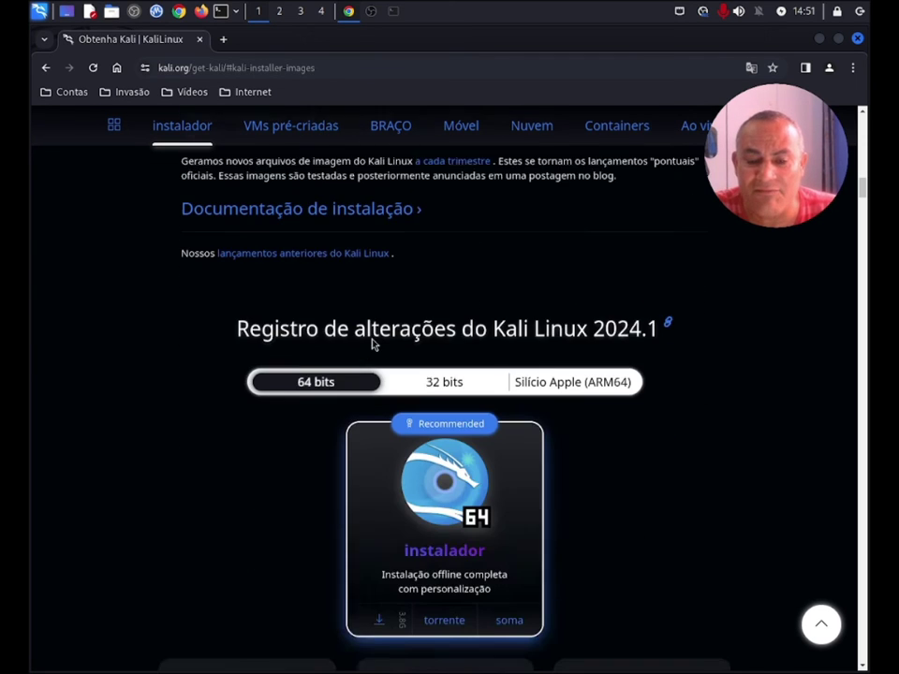
{"action": "scroll", "coordinate": [373, 343], "scroll_direction": "up", "scroll_amount": 2}
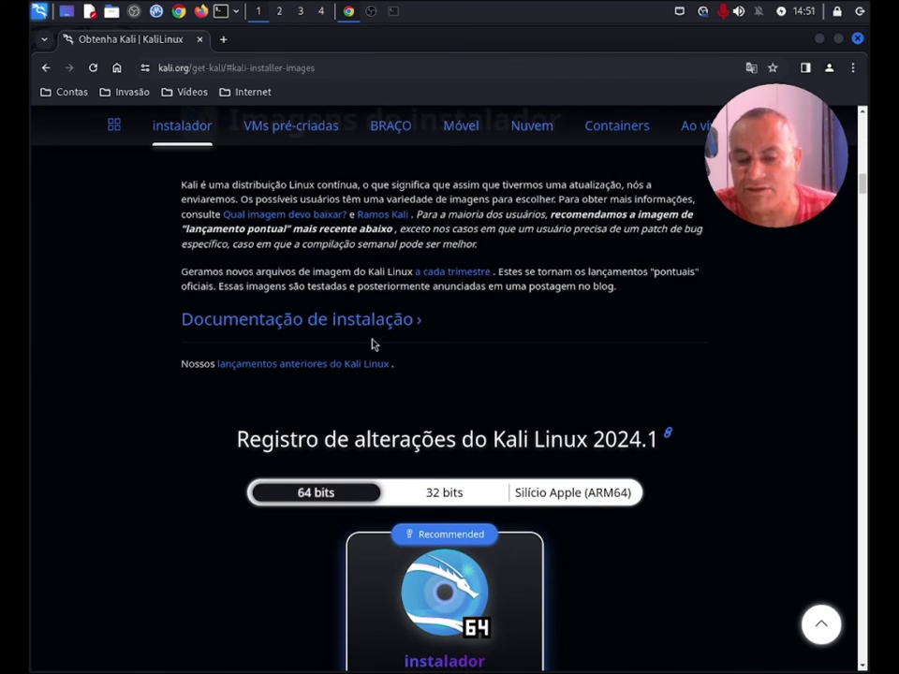
{"action": "scroll", "coordinate": [372, 344], "scroll_direction": "down", "scroll_amount": 2}
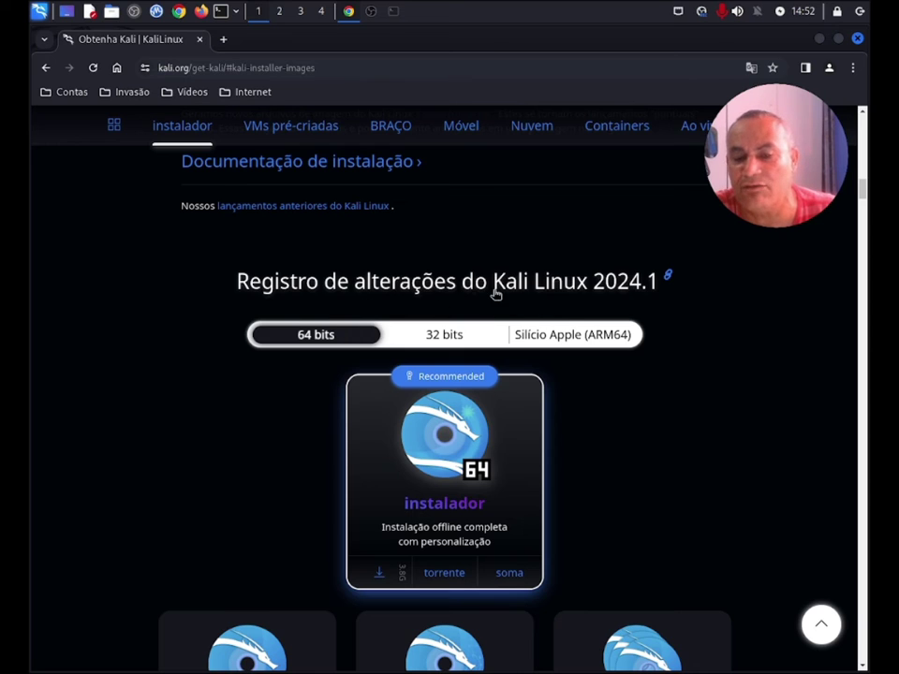